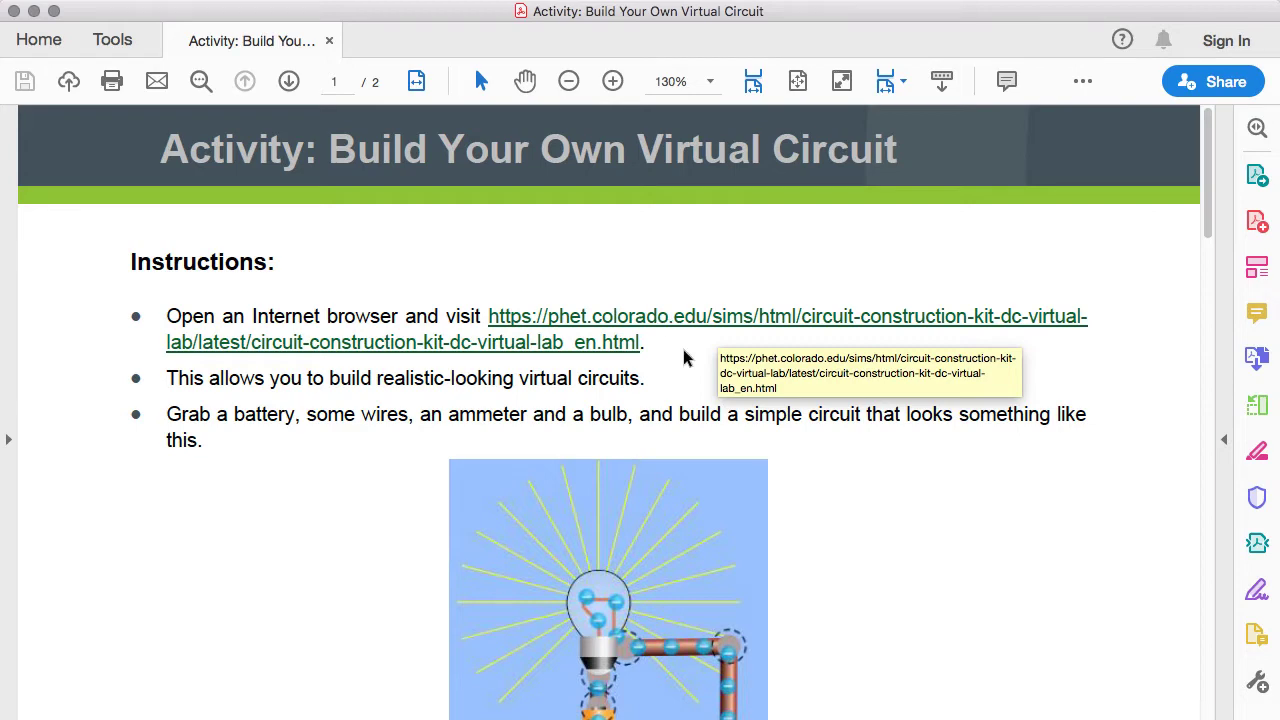
Read the simple-circuit instructions, switch to the Circuit Construction Kit page, and place an upright battery and a horizontal wire
{"action": "scroll", "coordinate": [866, 528], "scroll_direction": "down", "scroll_amount": 5}
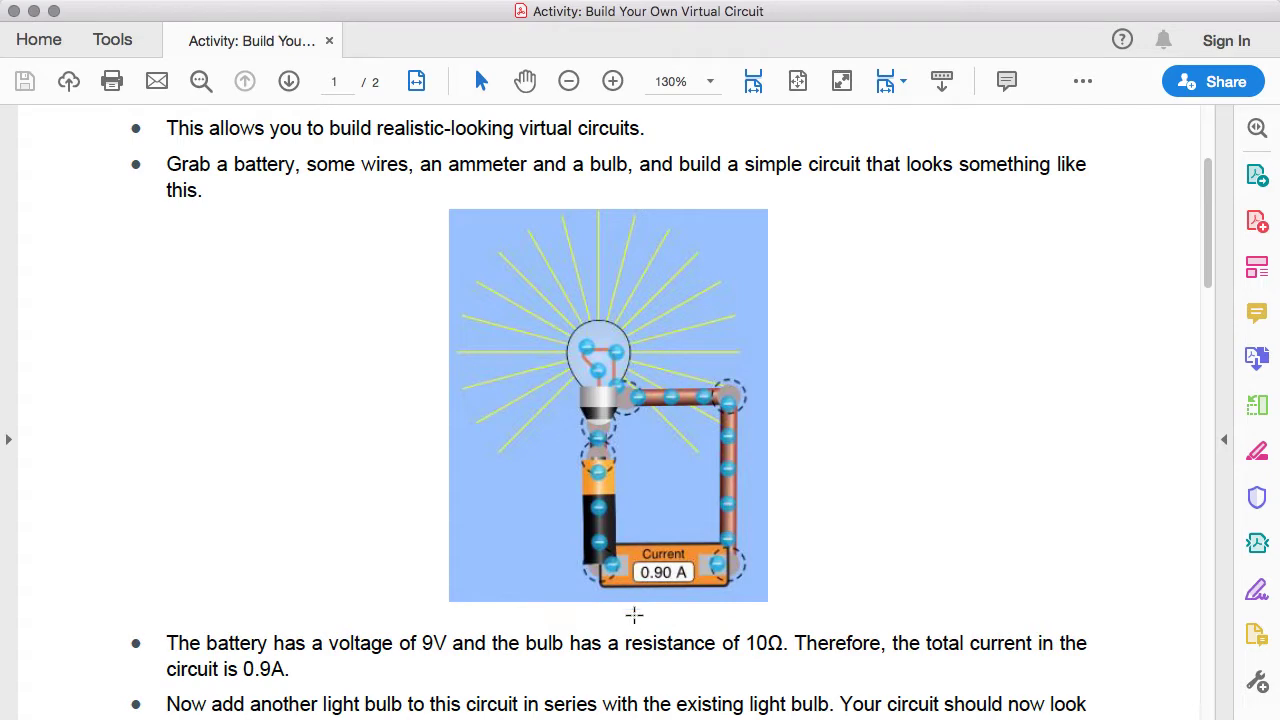
{"action": "key", "text": "super+Tab"}
{"action": "key", "text": "super+Tab"}
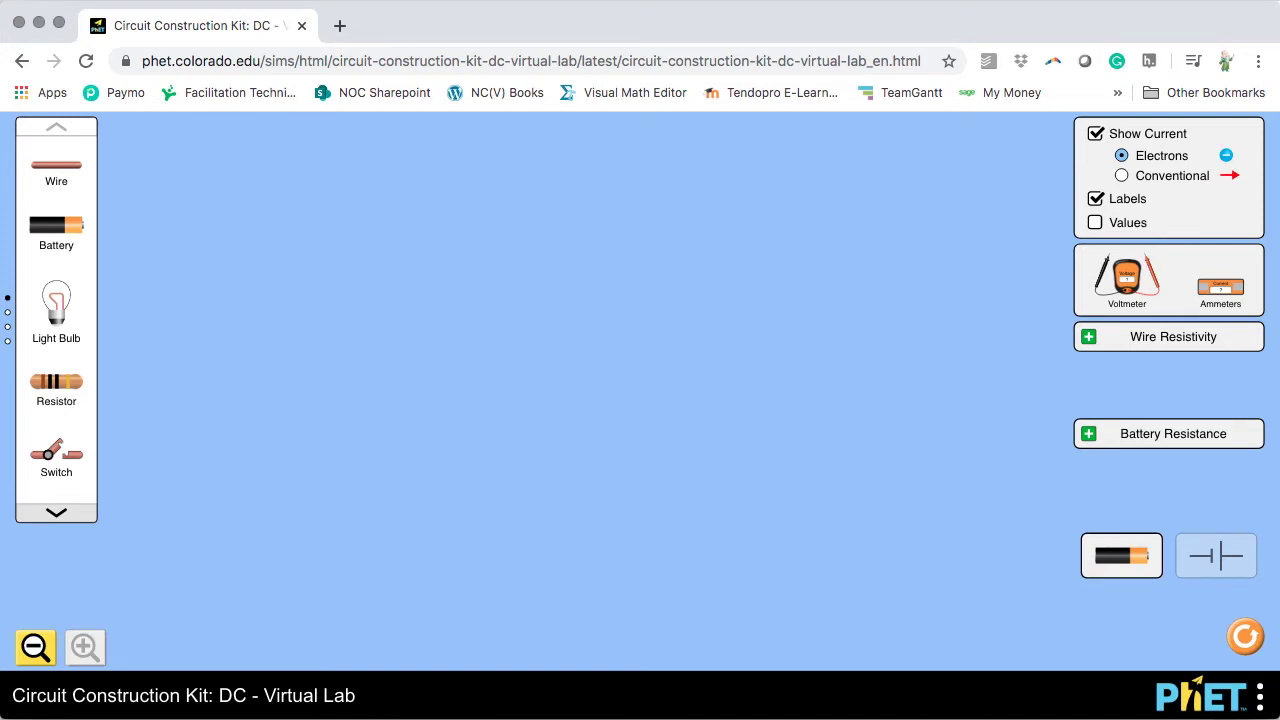
{"action": "left_click_drag", "start_coordinate": [42, 236], "coordinate": [410, 333]}
{"action": "left_click_drag", "start_coordinate": [66, 170], "coordinate": [517, 240]}
{"action": "left_click_drag", "start_coordinate": [430, 321], "coordinate": [365, 300]}
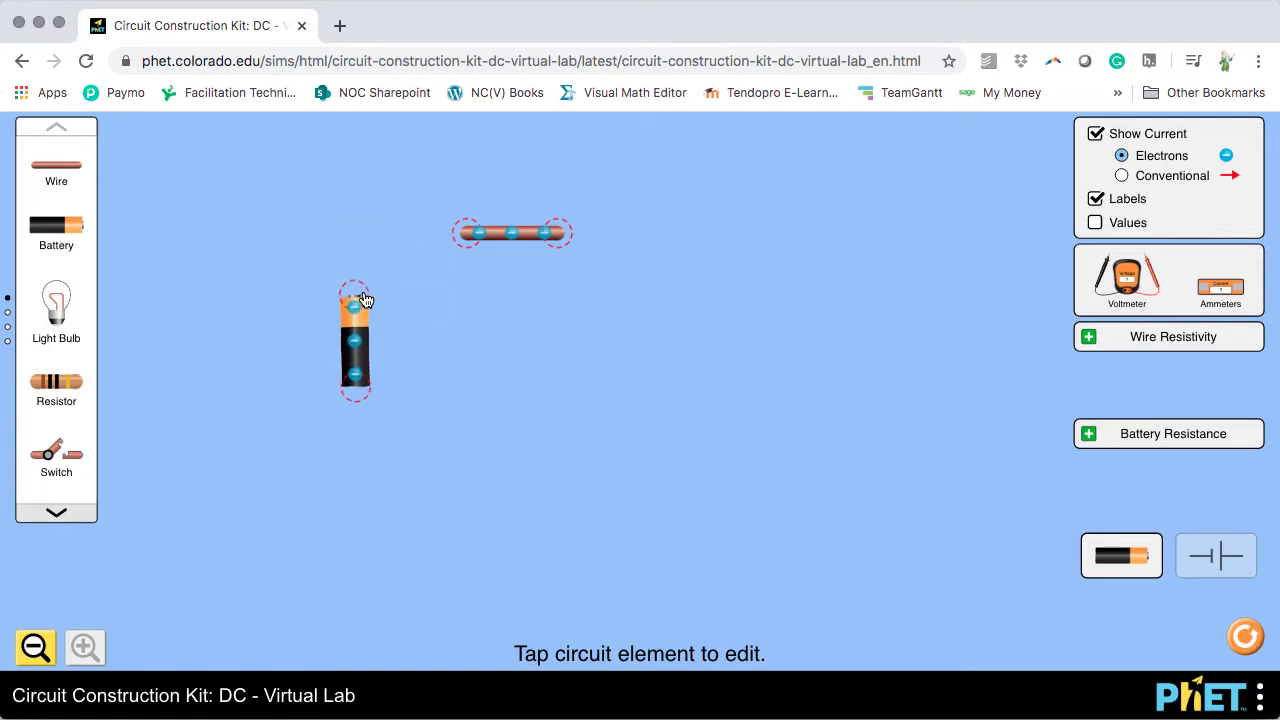
Connect the wire to the battery's upper terminal, split the junction and move the wire away
{"action": "left_click_drag", "start_coordinate": [514, 237], "coordinate": [414, 281]}
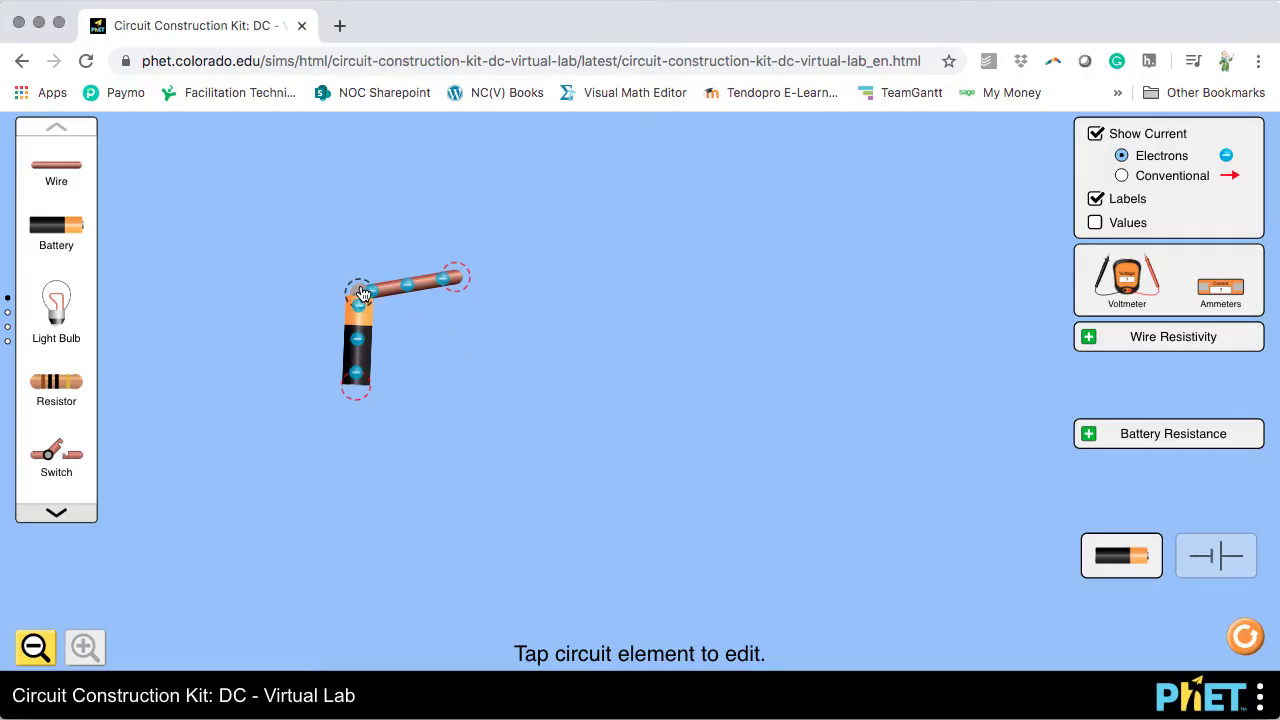
{"action": "left_click", "coordinate": [363, 294]}
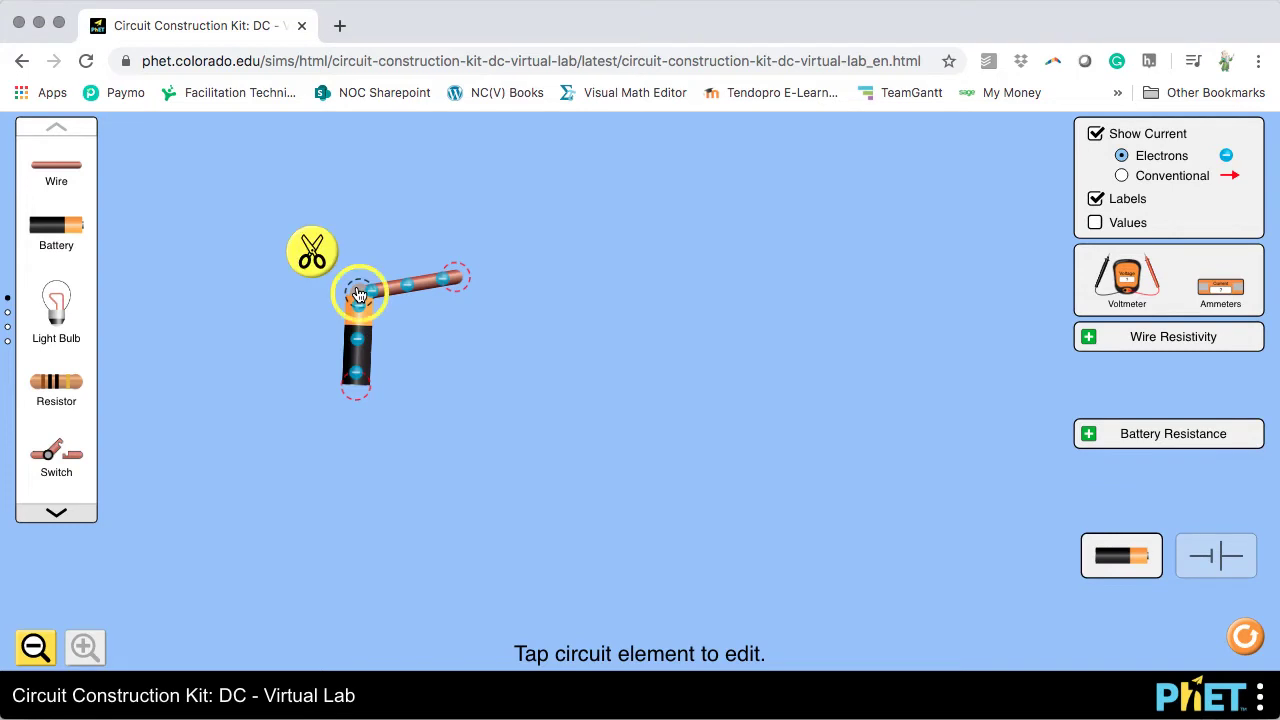
{"action": "left_click", "coordinate": [309, 251]}
{"action": "left_click_drag", "start_coordinate": [414, 277], "coordinate": [550, 292]}
Attach a light bulb to the battery's upper end and run two wires from the bulb's side terminal, the second one downward
{"action": "left_click_drag", "start_coordinate": [62, 305], "coordinate": [354, 299]}
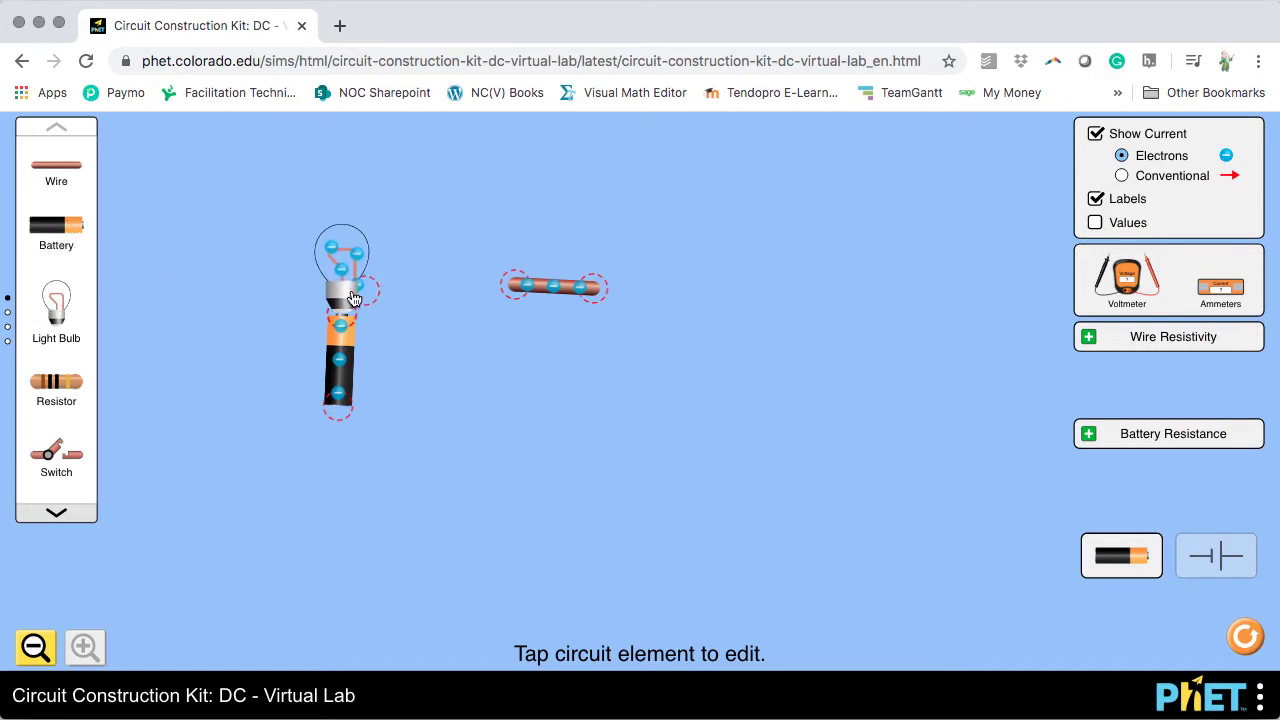
{"action": "left_click_drag", "start_coordinate": [537, 287], "coordinate": [390, 292]}
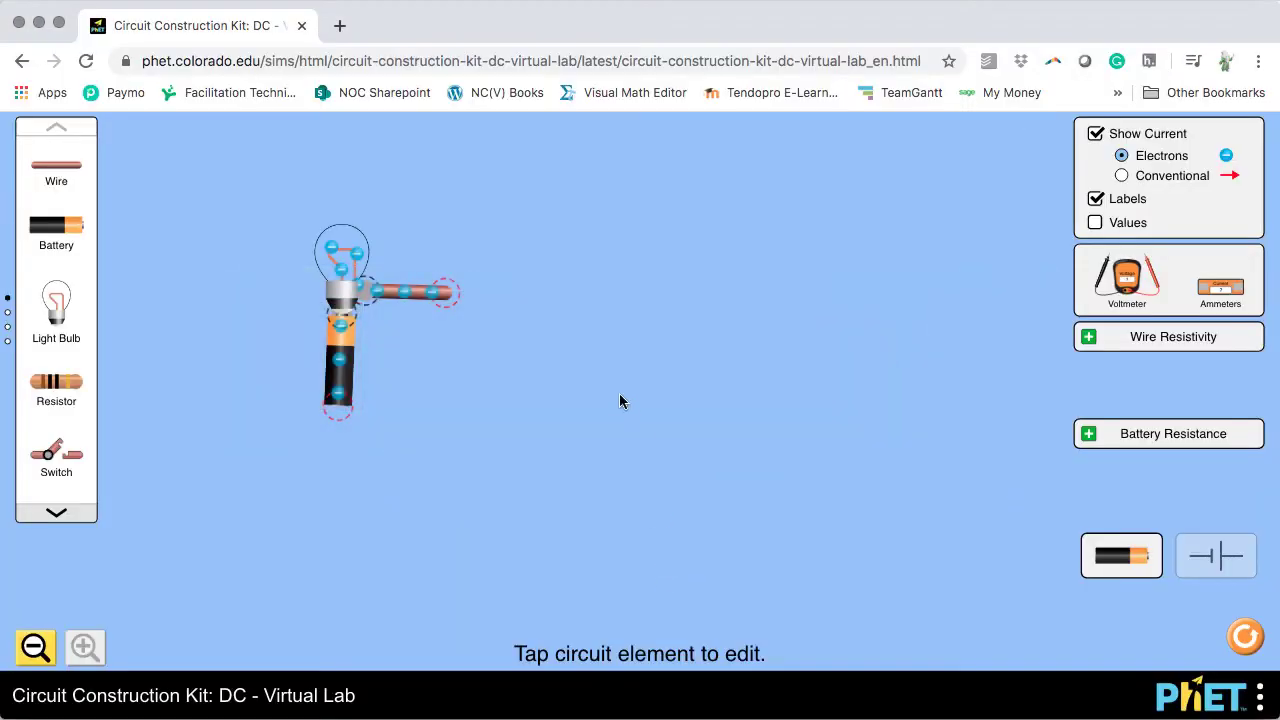
{"action": "left_click_drag", "start_coordinate": [57, 180], "coordinate": [451, 478]}
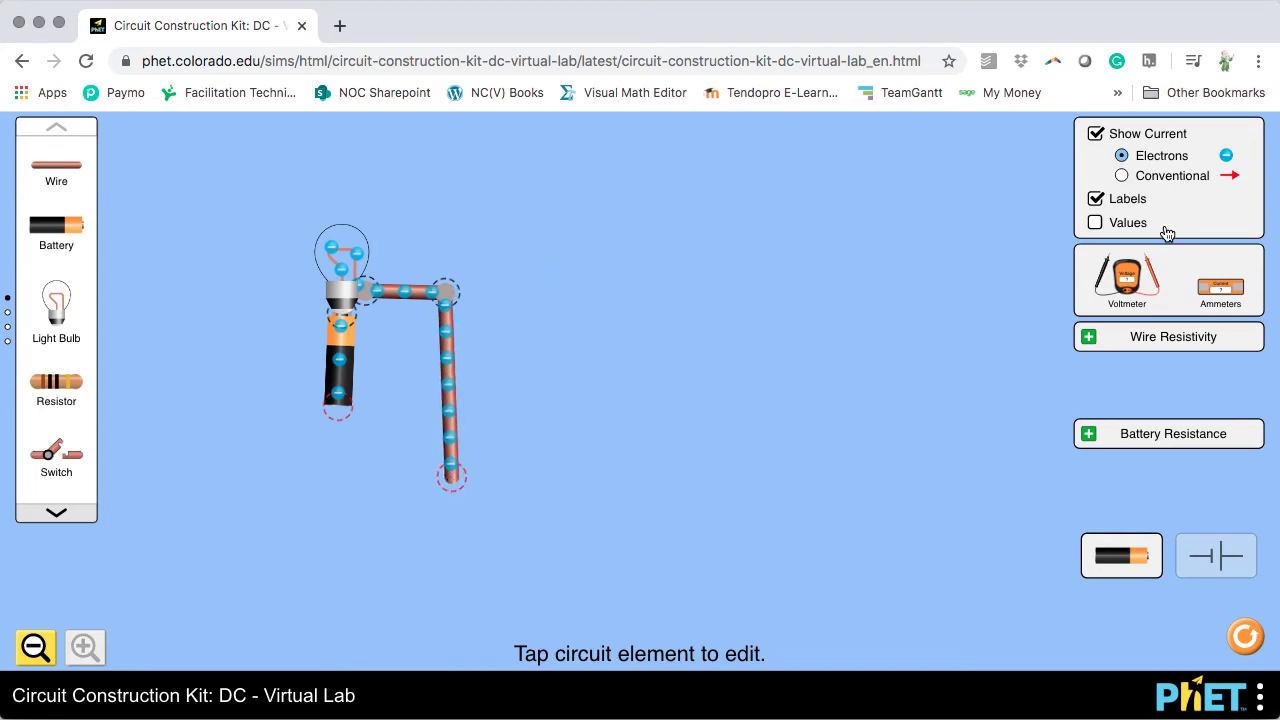
Close the circuit with an ammeter between the vertical wire and the battery's lower end, and even out the loop
{"action": "left_click_drag", "start_coordinate": [1216, 300], "coordinate": [396, 485]}
{"action": "left_click_drag", "start_coordinate": [337, 414], "coordinate": [334, 478]}
{"action": "left_click_drag", "start_coordinate": [445, 292], "coordinate": [453, 362]}
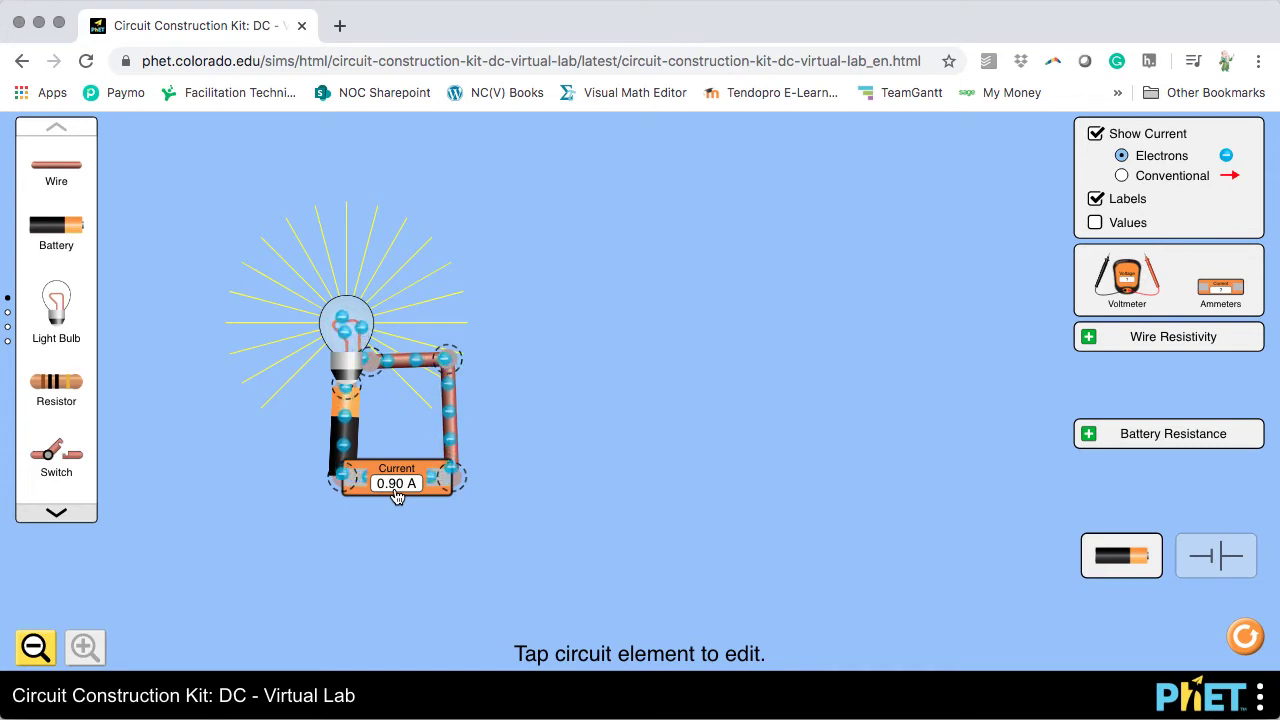
Raise the battery's voltage to 101.5 volts and set it back to 9.0 volts
{"action": "left_click", "coordinate": [349, 435]}
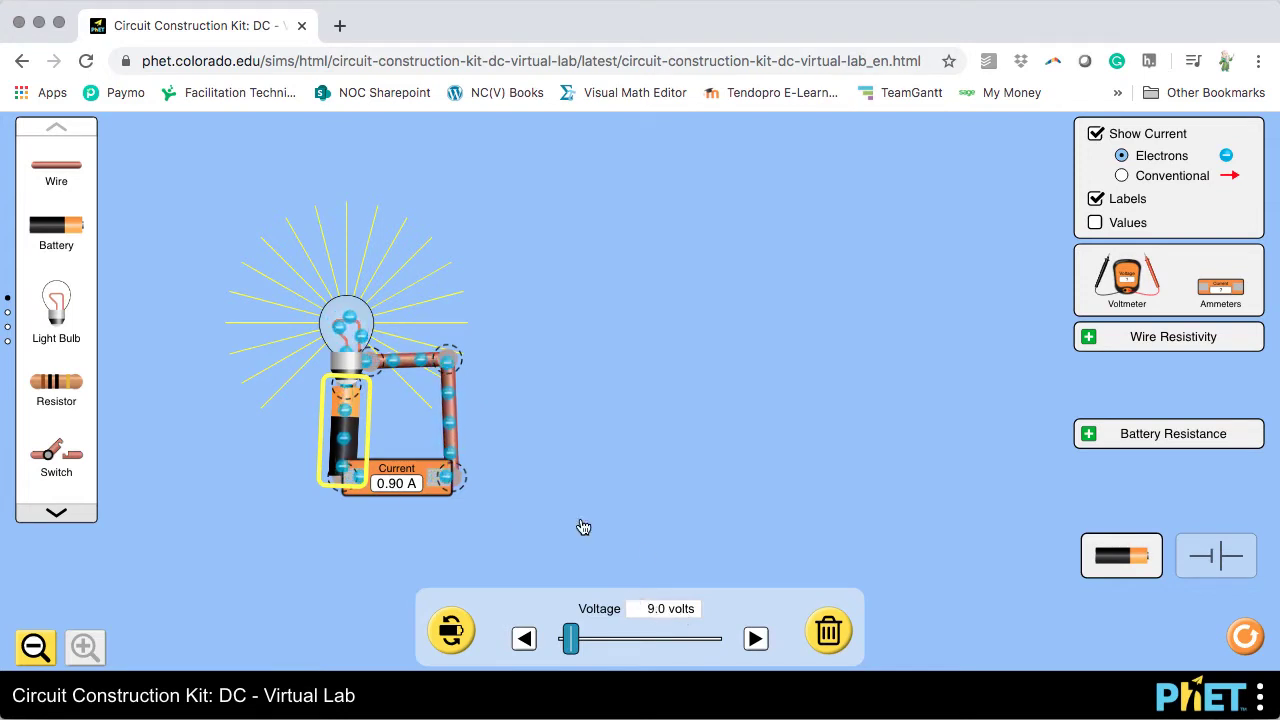
{"action": "left_click_drag", "start_coordinate": [576, 640], "coordinate": [701, 651]}
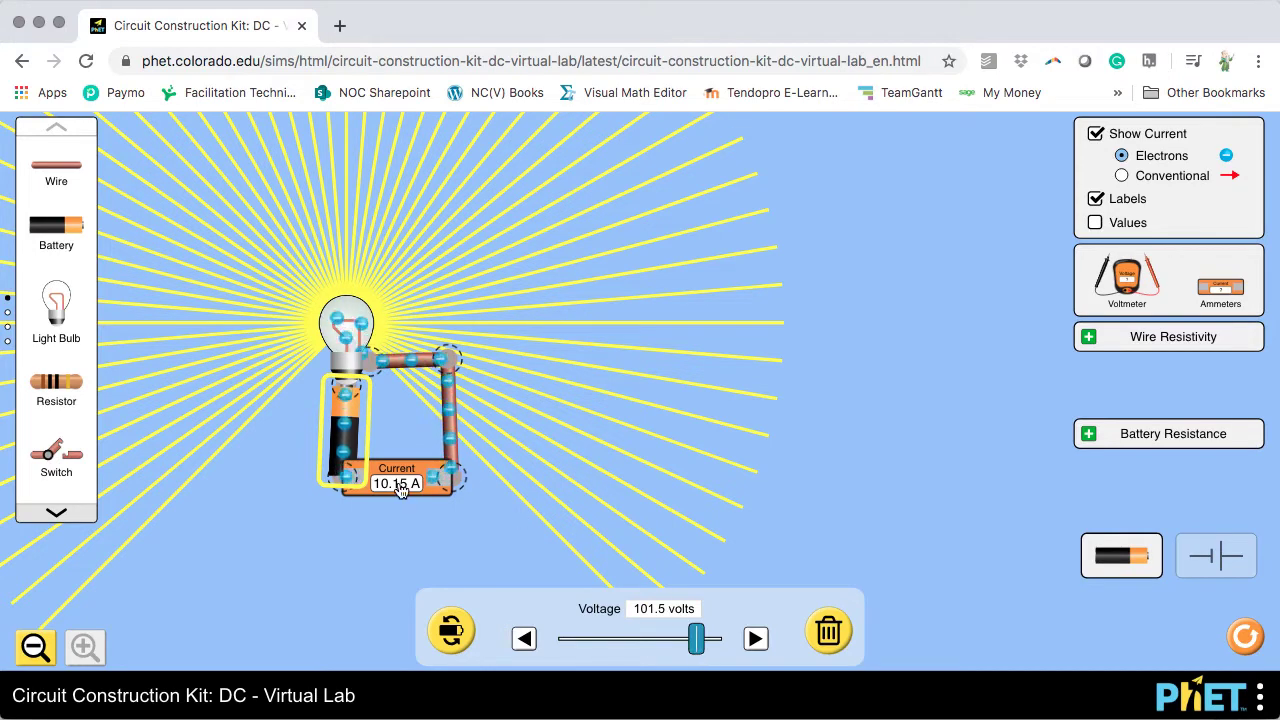
{"action": "left_click_drag", "start_coordinate": [697, 641], "coordinate": [572, 645]}
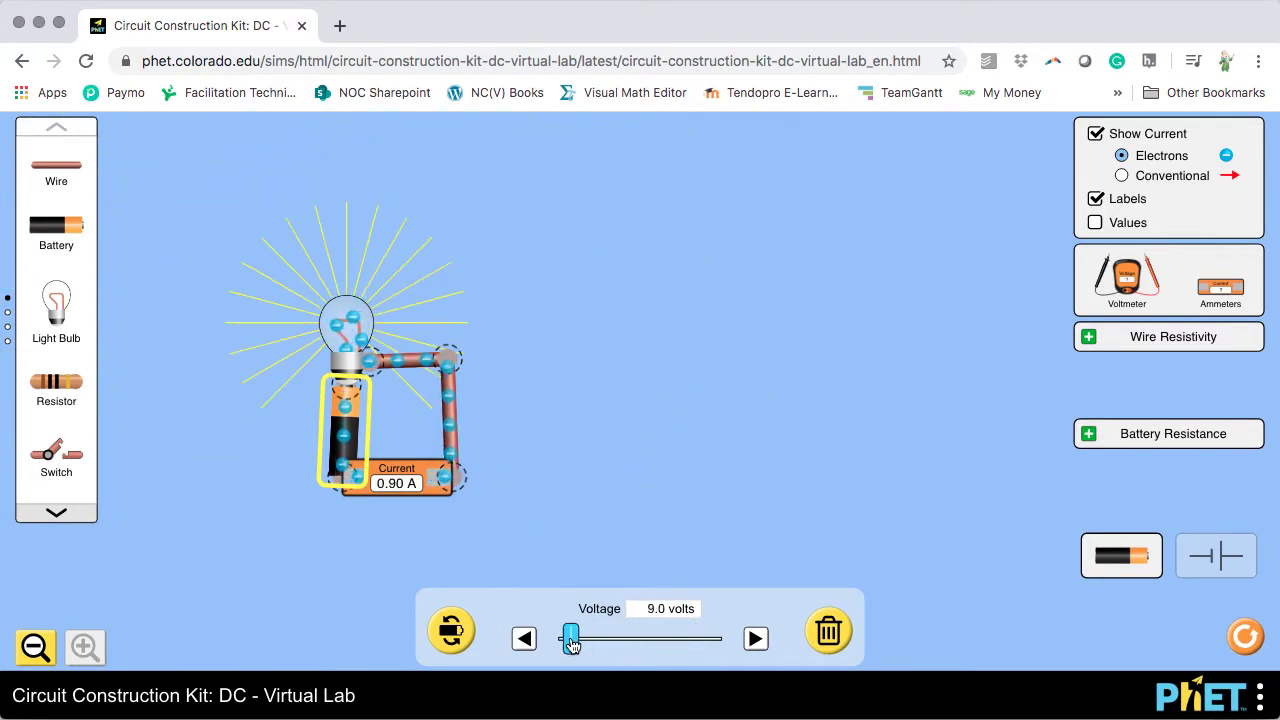
Lower the bulb's resistance to 9.0 ohms, set it back to 10.0 ohms and deselect the bulb
{"action": "left_click", "coordinate": [351, 319]}
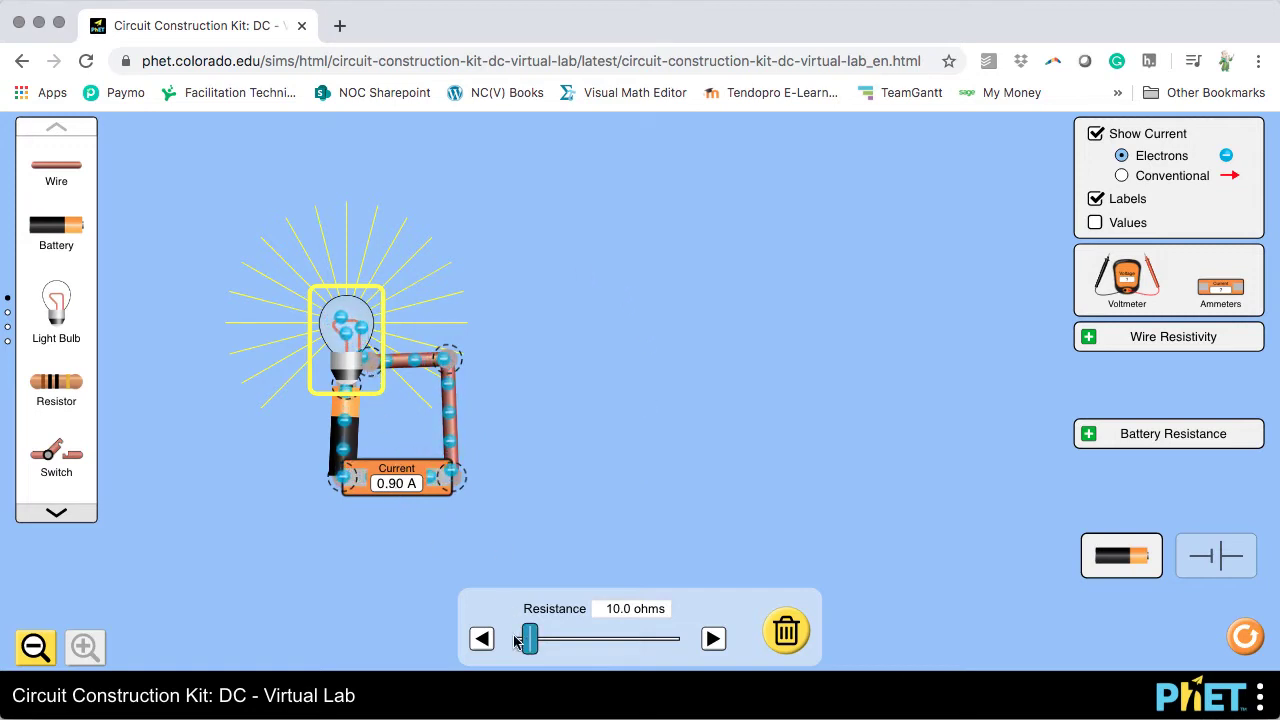
{"action": "left_click", "coordinate": [484, 642]}
{"action": "left_click", "coordinate": [482, 640]}
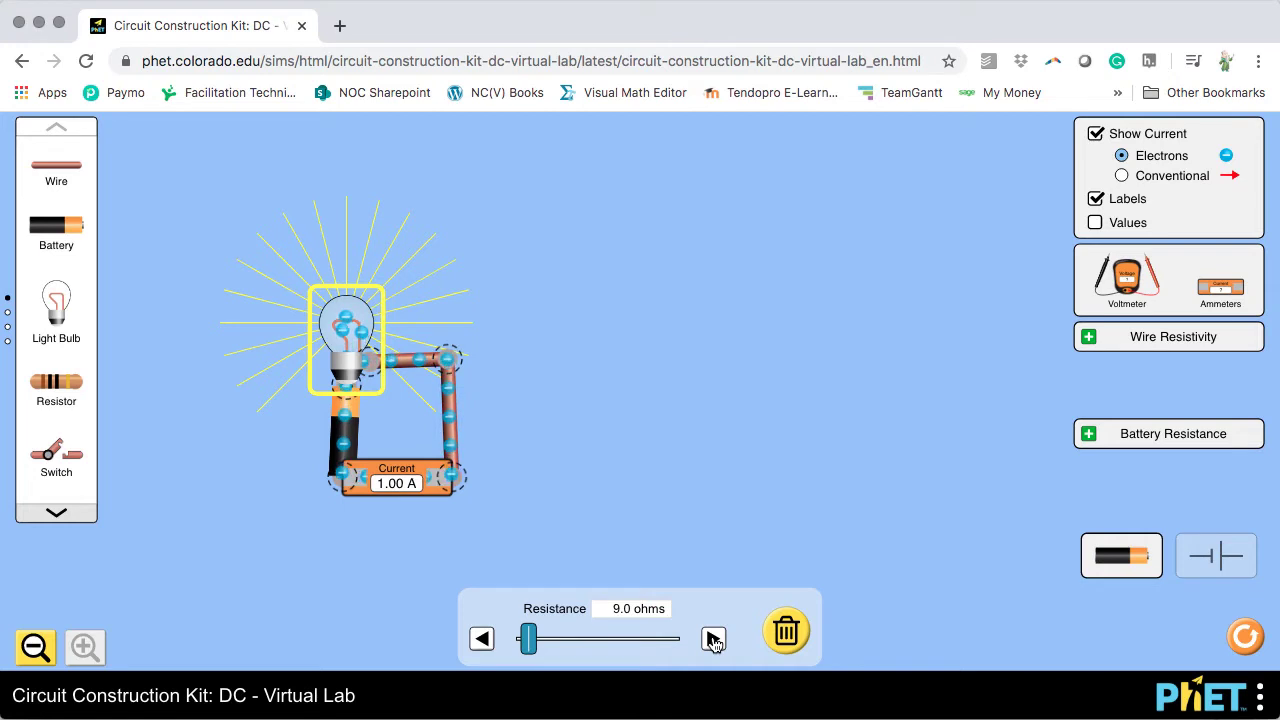
{"action": "left_click", "coordinate": [713, 641]}
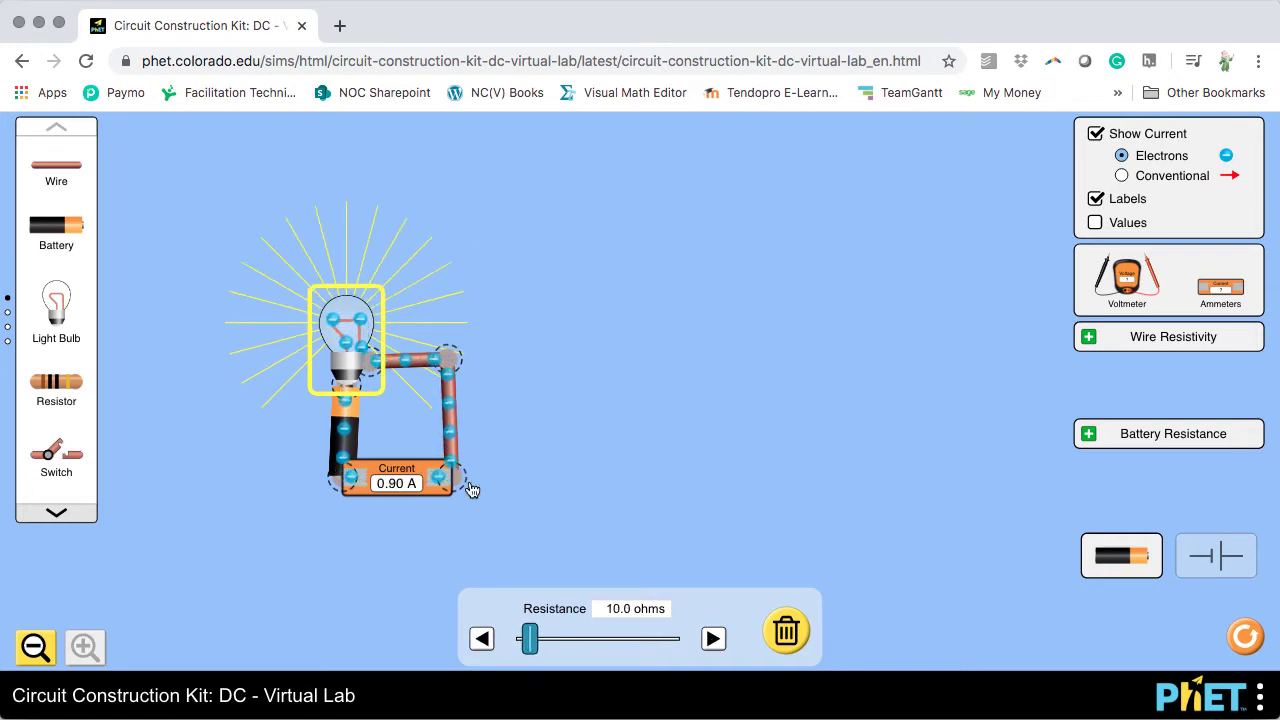
{"action": "left_click", "coordinate": [590, 382]}
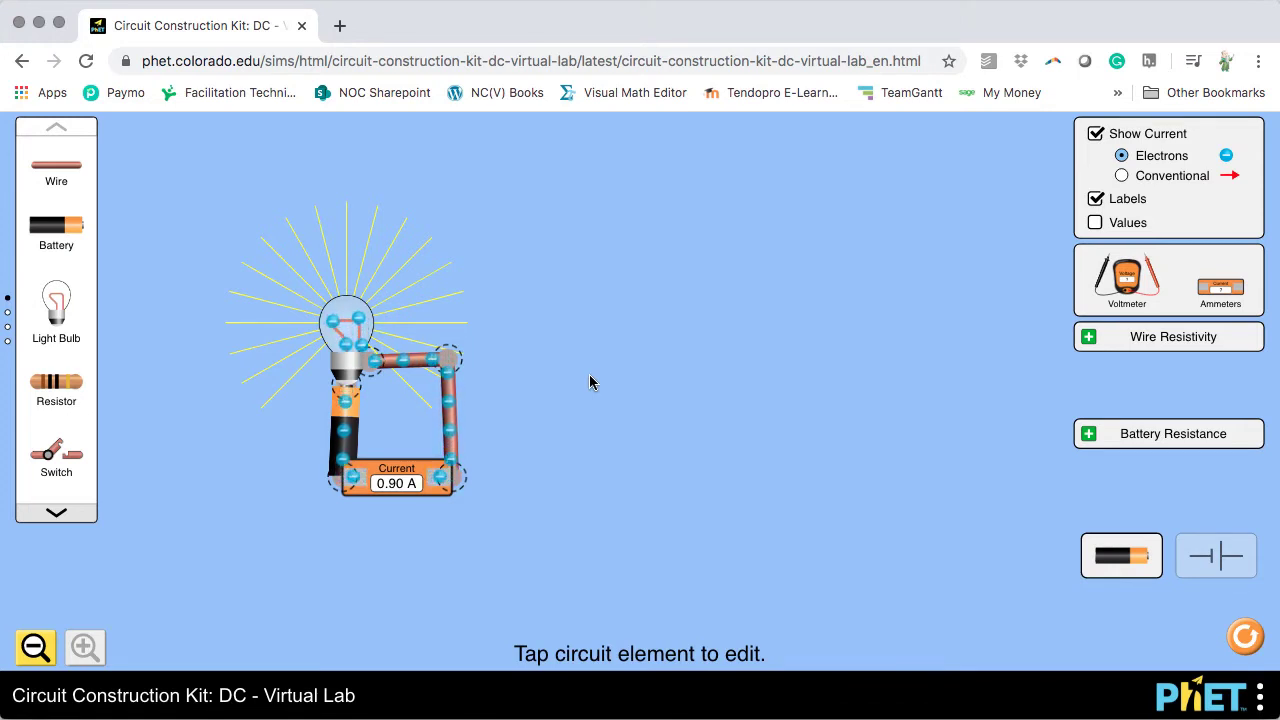
Check the two-bulb series diagram in the activity PDF, return to the simulation, delete the wire beside the bulb and shift the opened circuit
{"action": "key", "text": "super+Tab"}
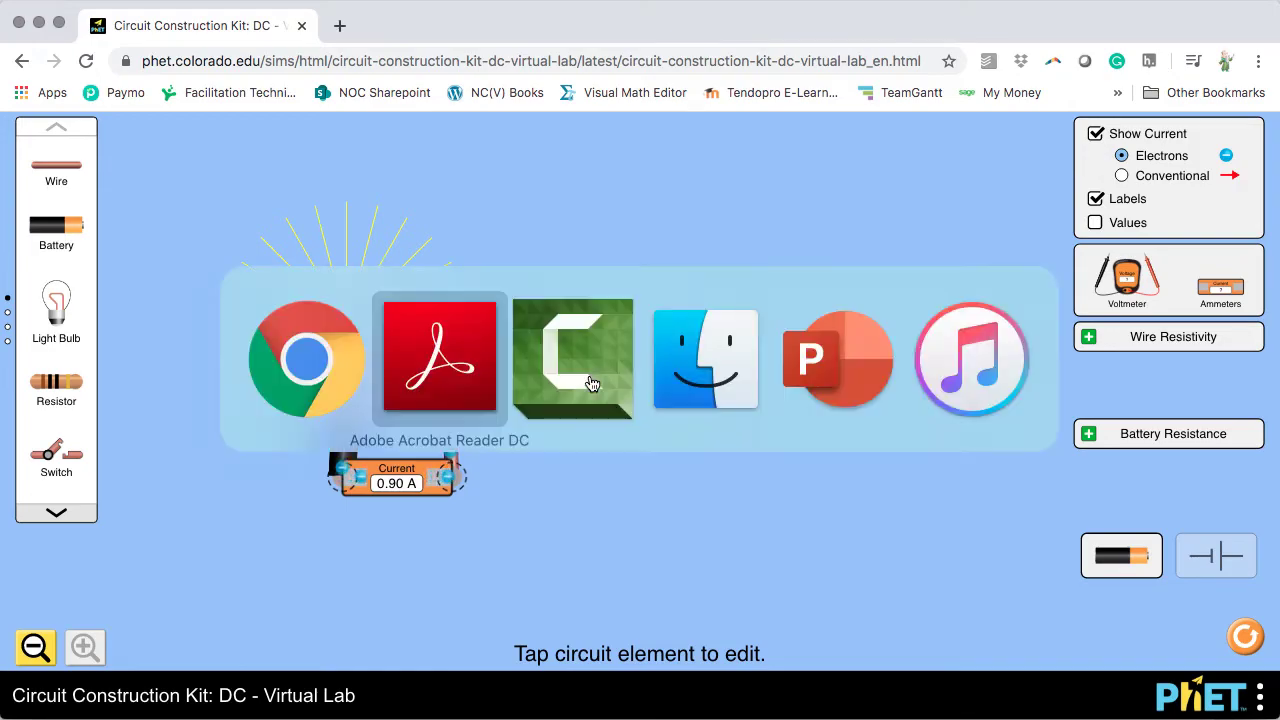
{"action": "scroll", "coordinate": [589, 374], "scroll_direction": "down", "scroll_amount": 5}
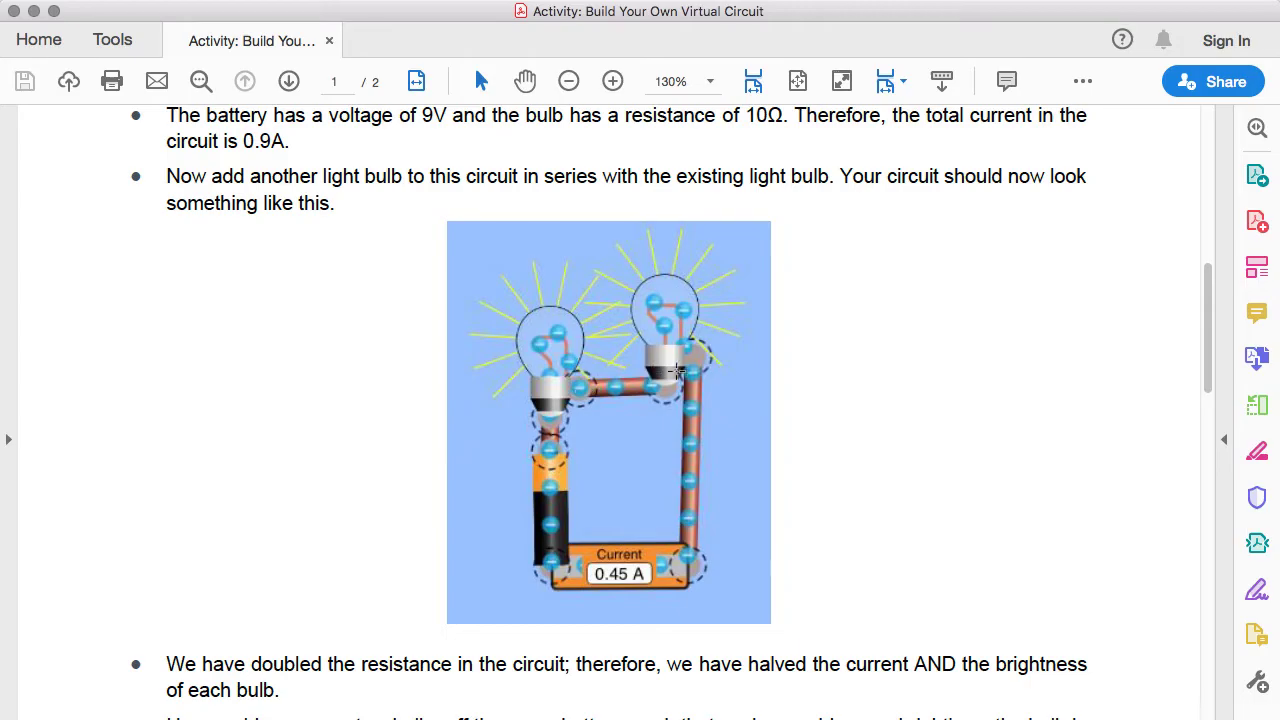
{"action": "key", "text": "super+Tab"}
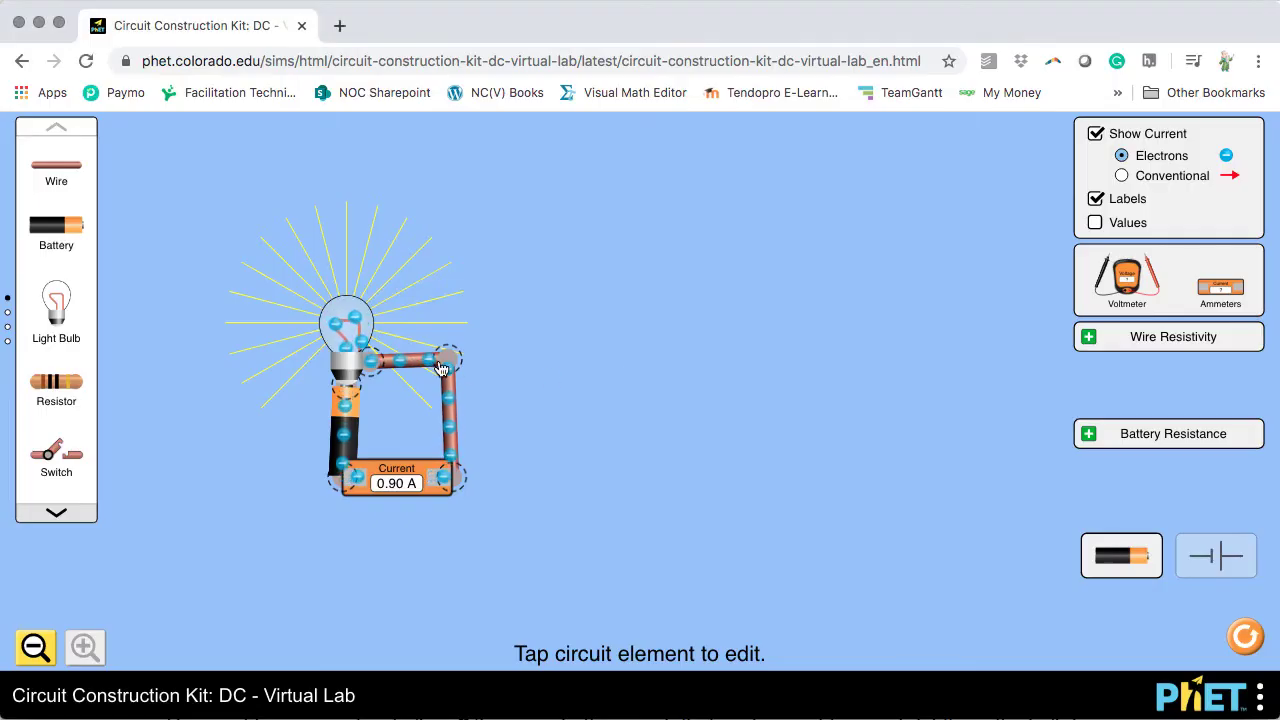
{"action": "left_click", "coordinate": [382, 365]}
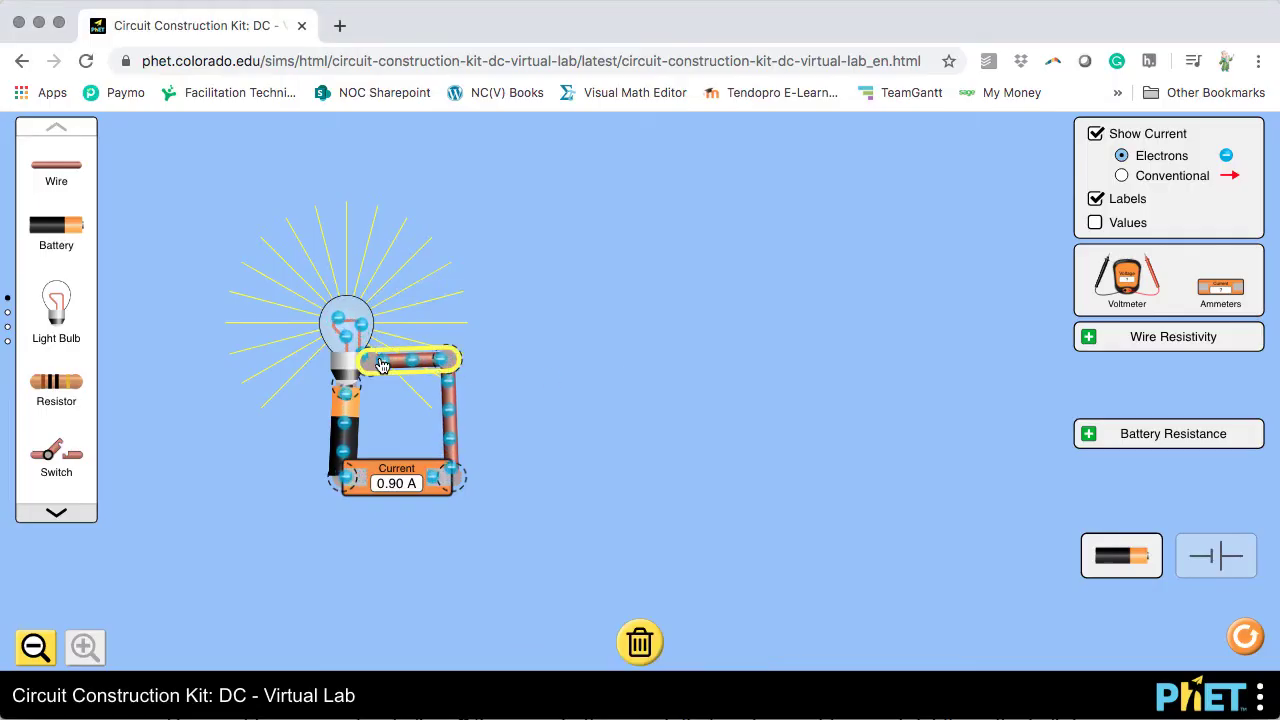
{"action": "left_click", "coordinate": [640, 642]}
{"action": "left_click_drag", "start_coordinate": [447, 390], "coordinate": [571, 408]}
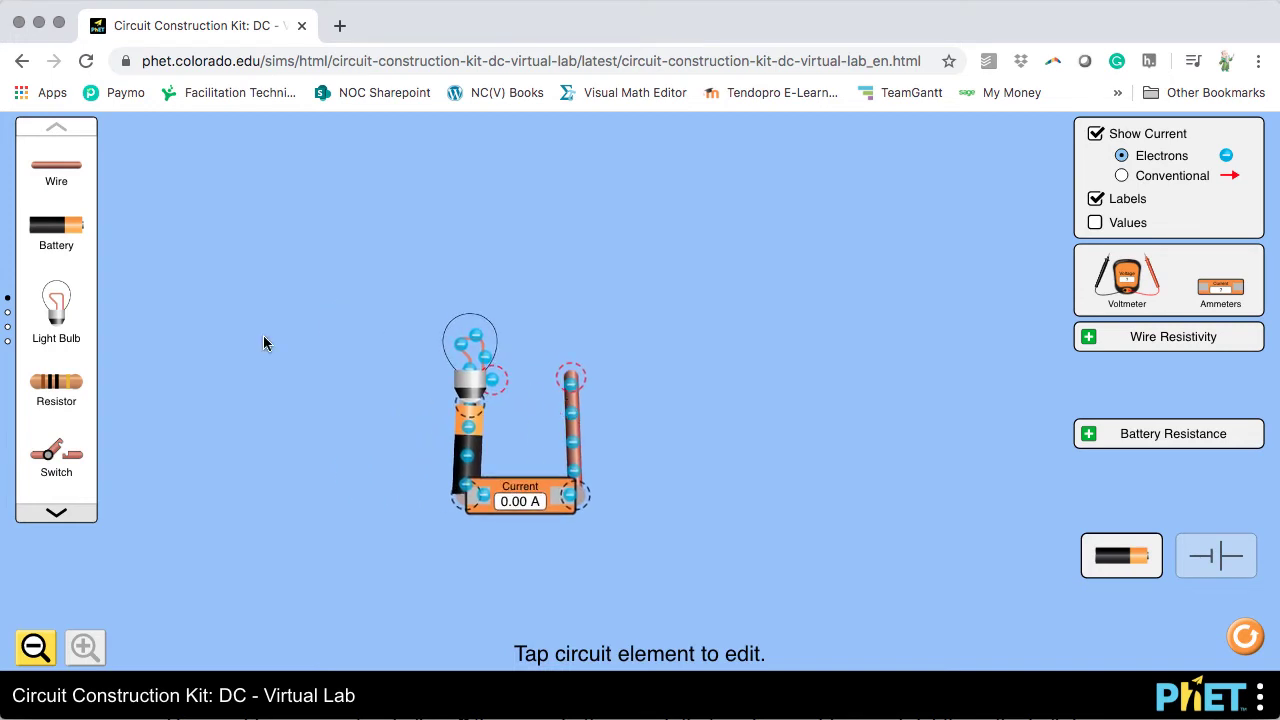
Add a second light bulb in series, wired between the first bulb and the vertical wire, to close the circuit again
{"action": "left_click_drag", "start_coordinate": [52, 303], "coordinate": [660, 305]}
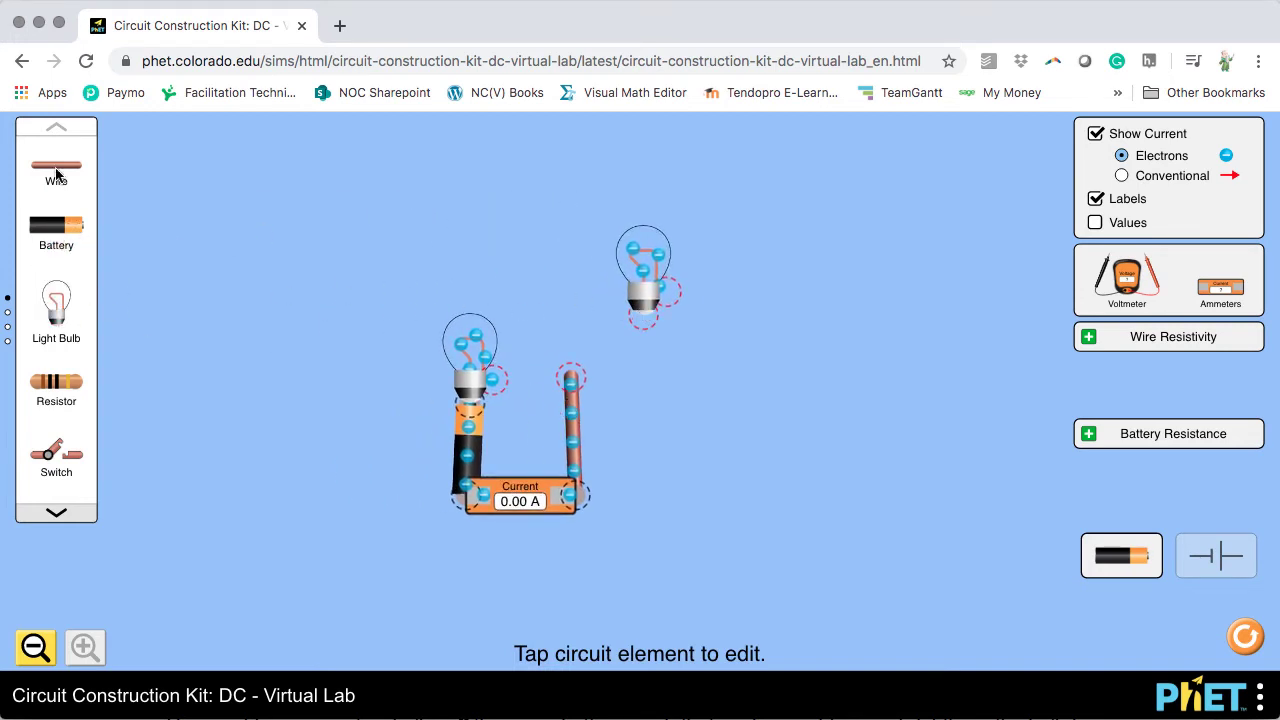
{"action": "left_click_drag", "start_coordinate": [93, 173], "coordinate": [570, 378]}
{"action": "left_click", "coordinate": [570, 378]}
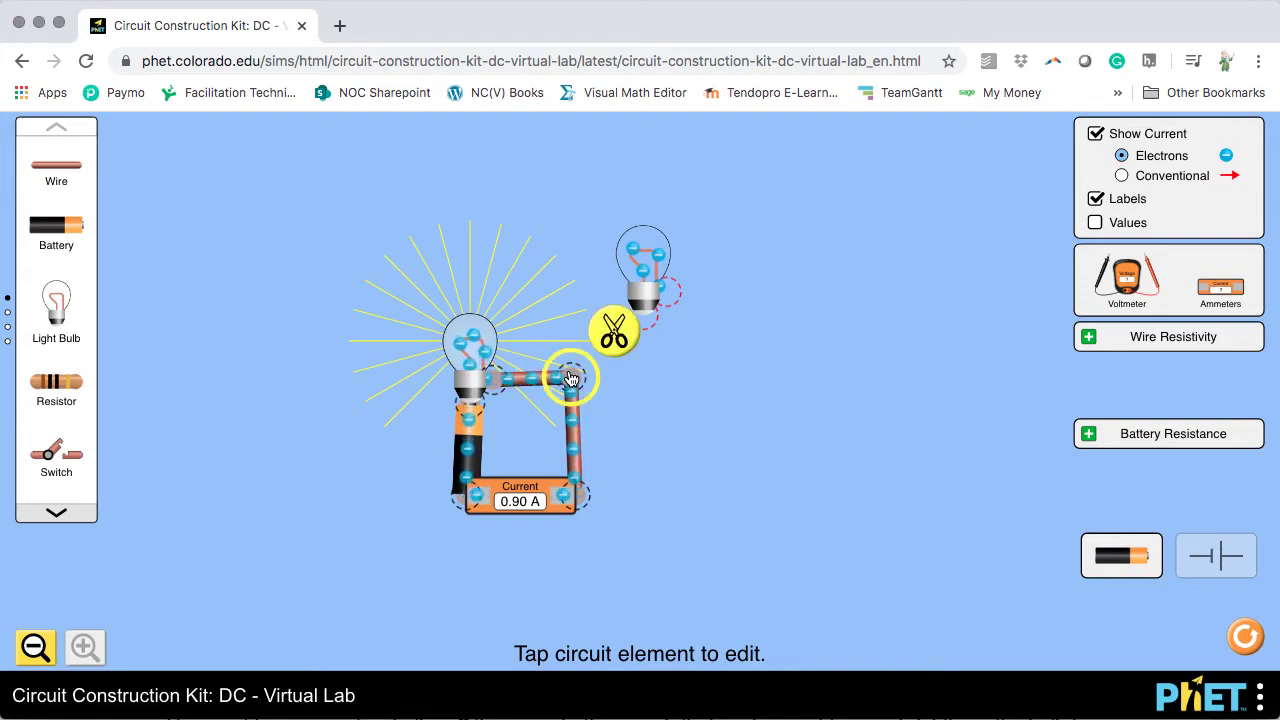
{"action": "left_click", "coordinate": [611, 332]}
{"action": "left_click_drag", "start_coordinate": [555, 364], "coordinate": [641, 318]}
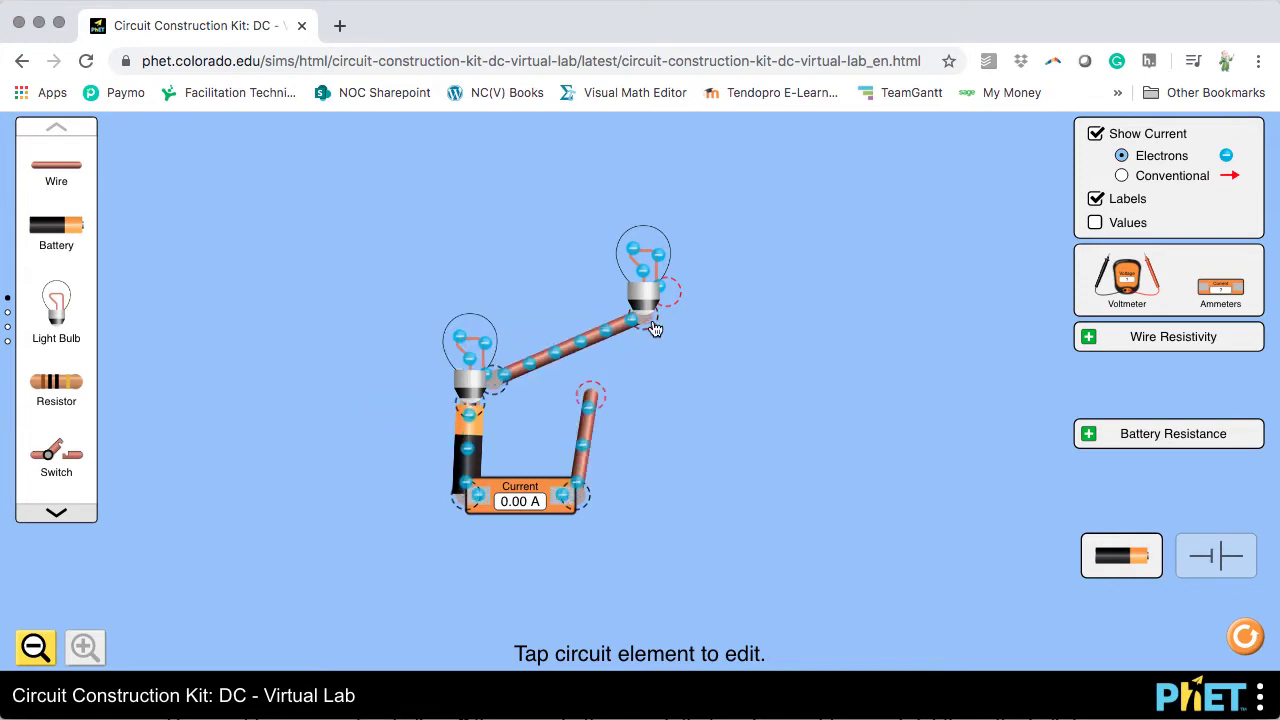
{"action": "left_click_drag", "start_coordinate": [592, 398], "coordinate": [580, 356]}
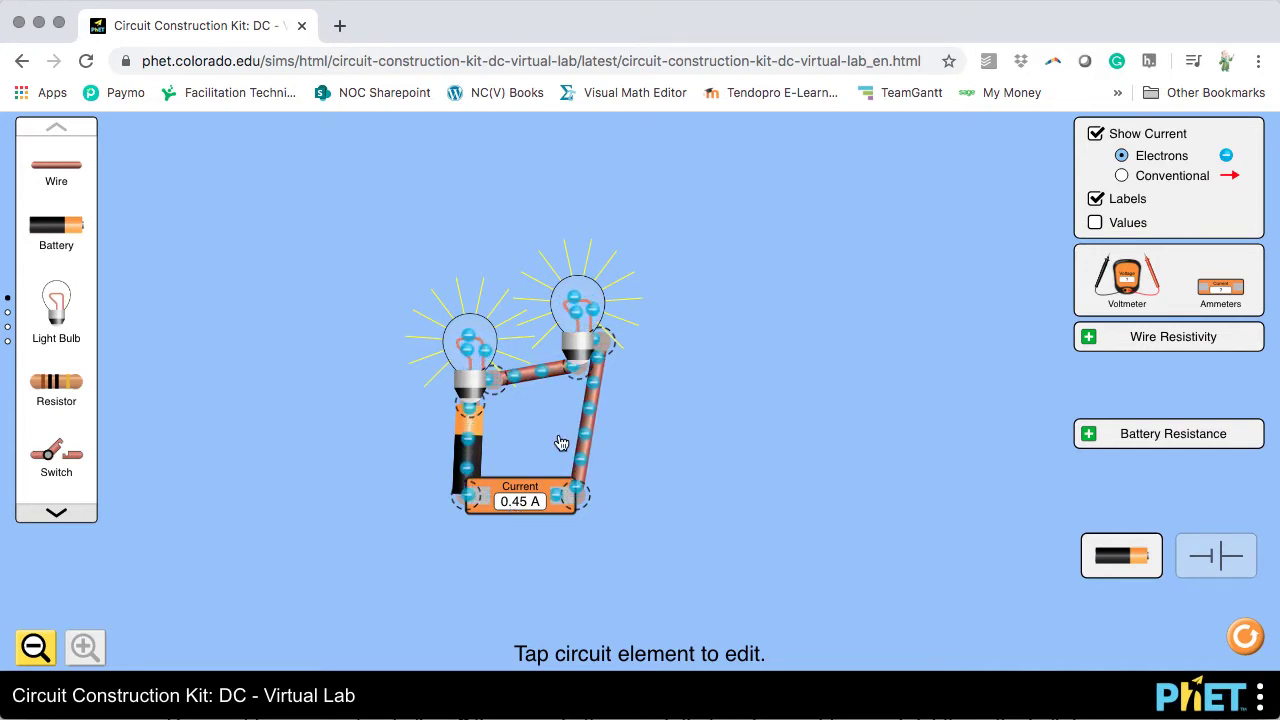
Check the resistance of each of the two bulbs
{"action": "left_click", "coordinate": [580, 341]}
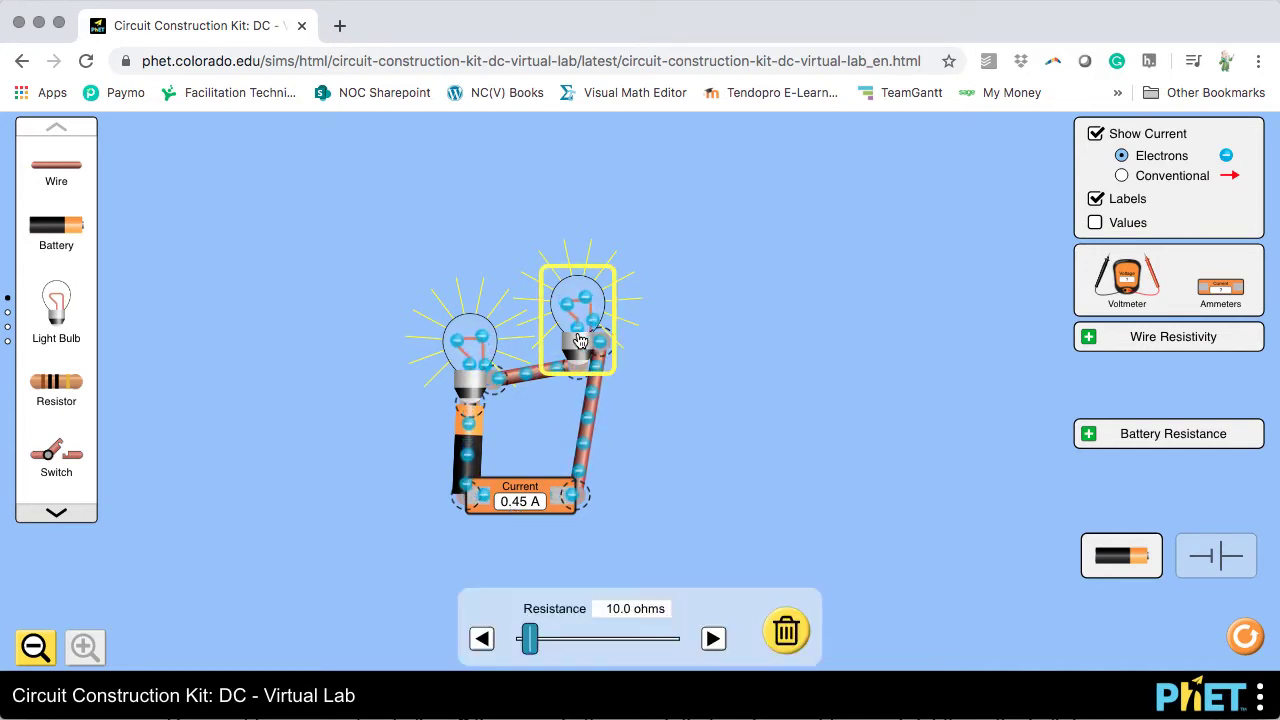
{"action": "left_click", "coordinate": [468, 350]}
{"action": "left_click", "coordinate": [575, 345]}
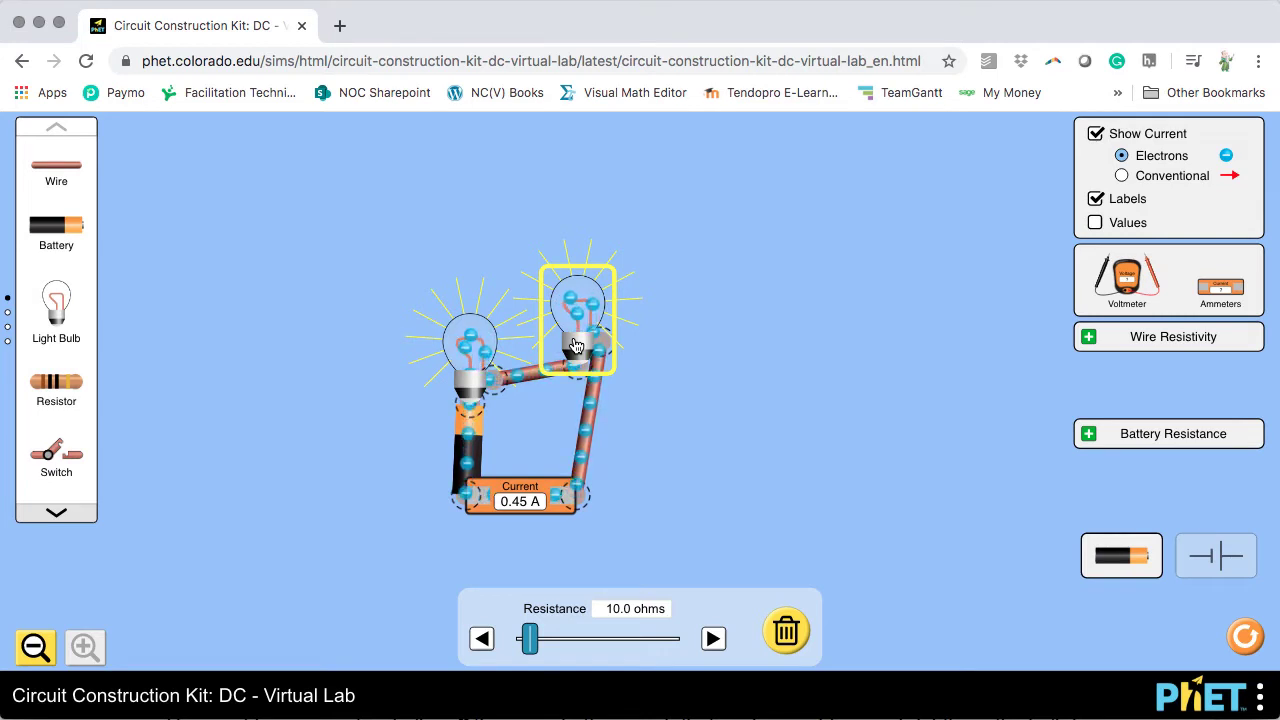
Raise the battery's voltage to 18.0 volts and lower it again
{"action": "left_click", "coordinate": [475, 441]}
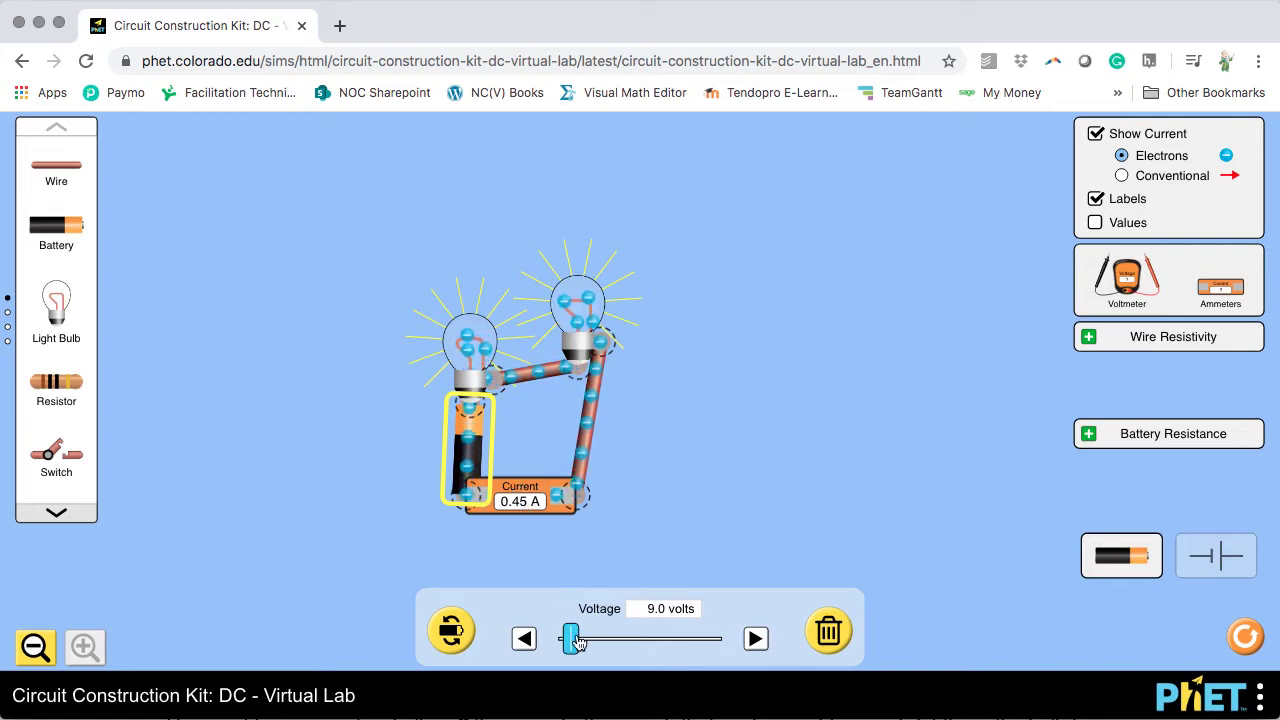
{"action": "left_click_drag", "start_coordinate": [575, 645], "coordinate": [587, 645]}
{"action": "left_click", "coordinate": [525, 640]}
{"action": "left_click", "coordinate": [757, 639]}
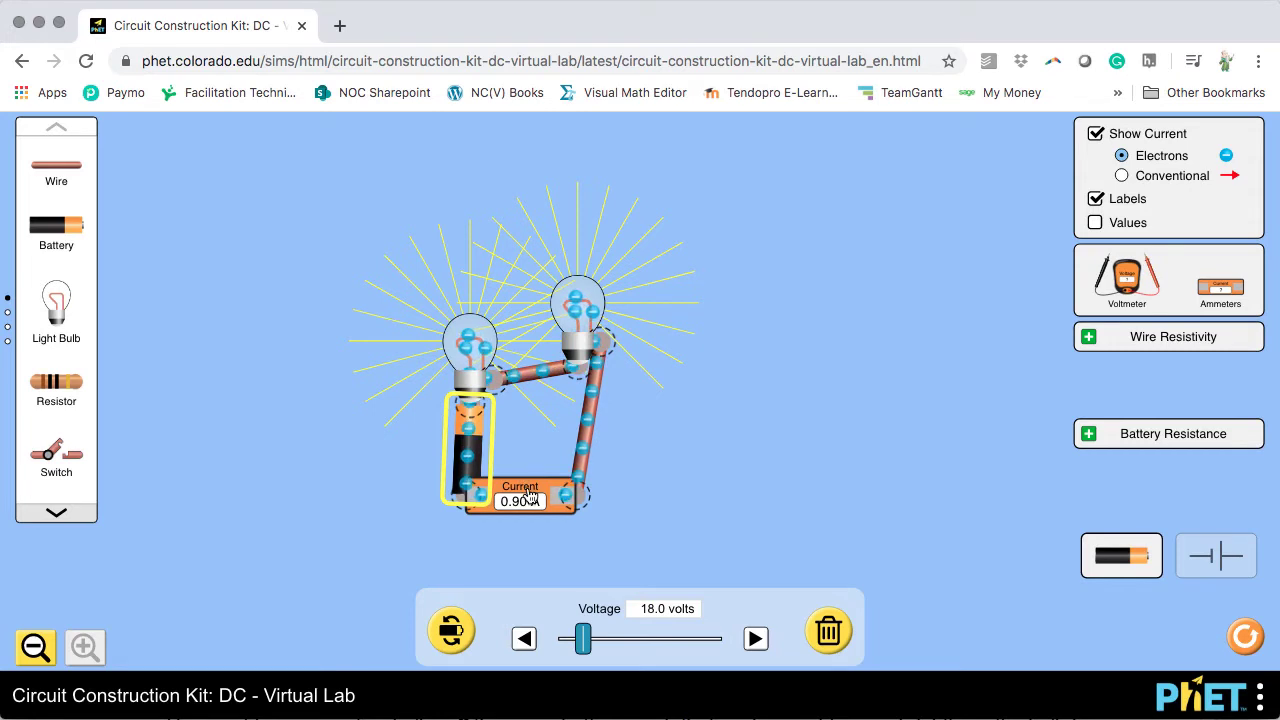
{"action": "left_click_drag", "start_coordinate": [583, 645], "coordinate": [572, 650]}
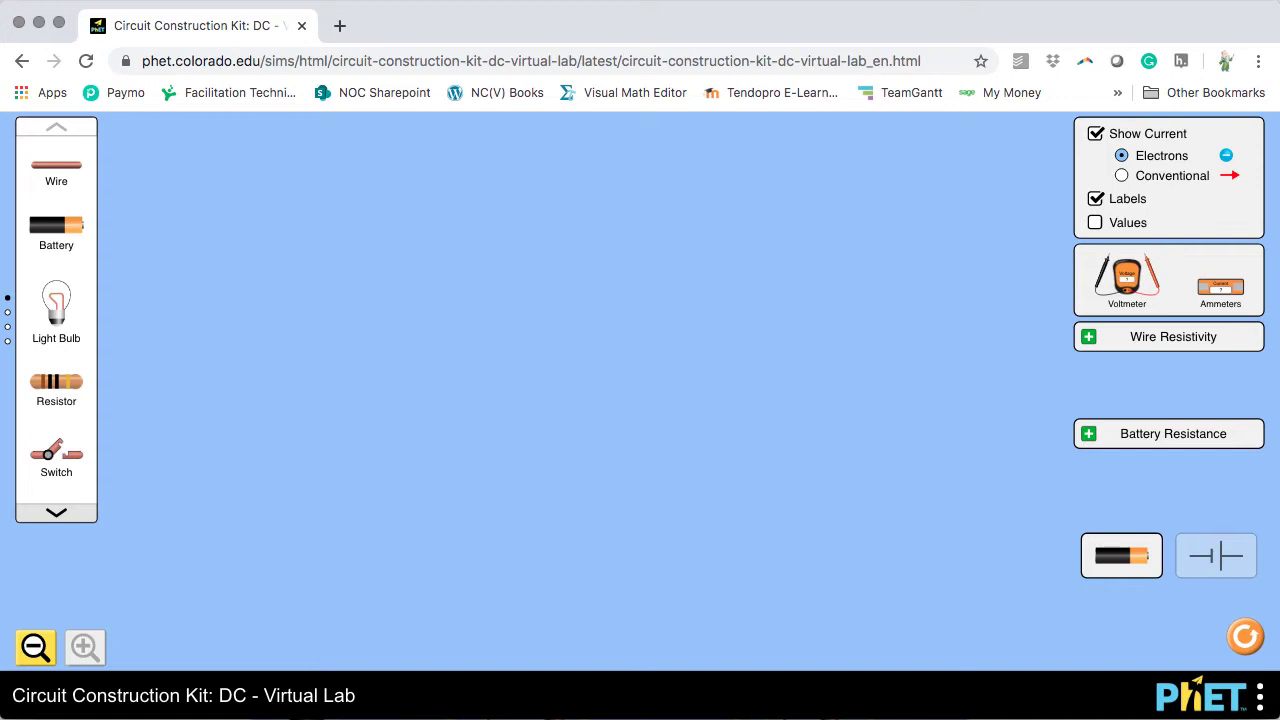
Place a battery with a light bulb wired to its upper terminal on each side, and put a loose ammeter below each bulb
{"action": "left_click_drag", "start_coordinate": [57, 224], "coordinate": [467, 268]}
{"action": "left_click_drag", "start_coordinate": [466, 318], "coordinate": [597, 385]}
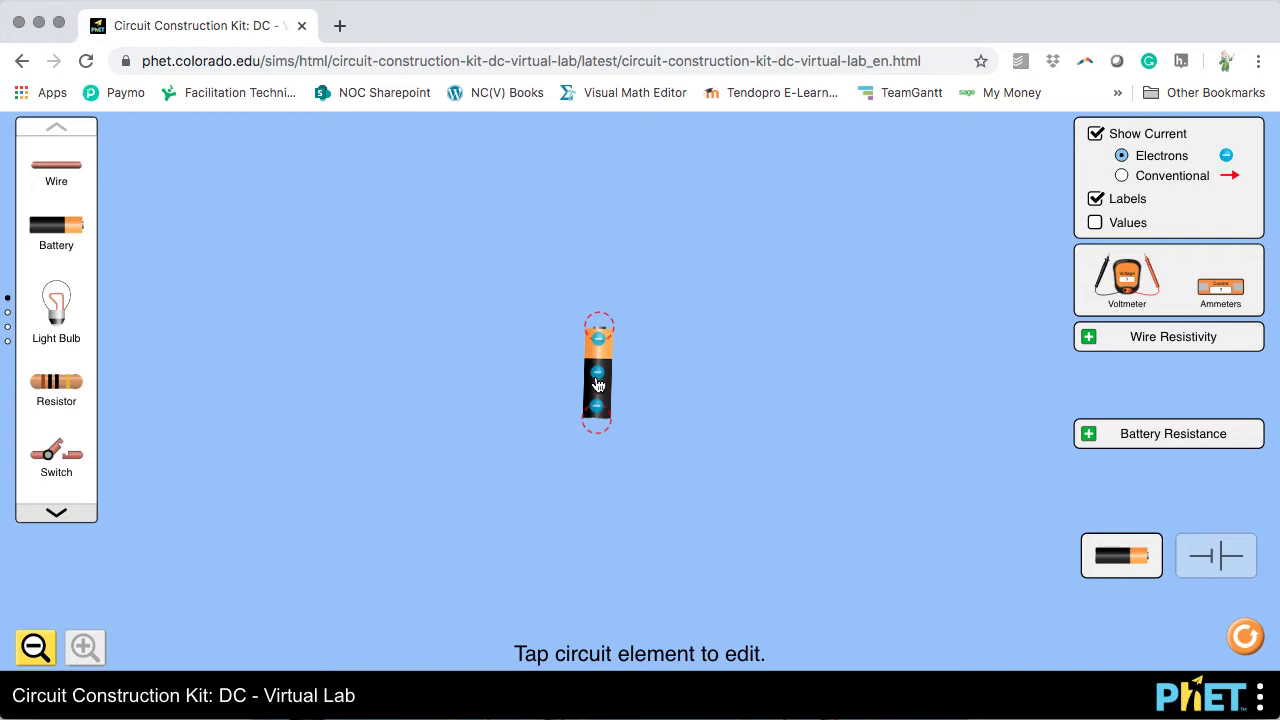
{"action": "left_click_drag", "start_coordinate": [57, 327], "coordinate": [466, 350]}
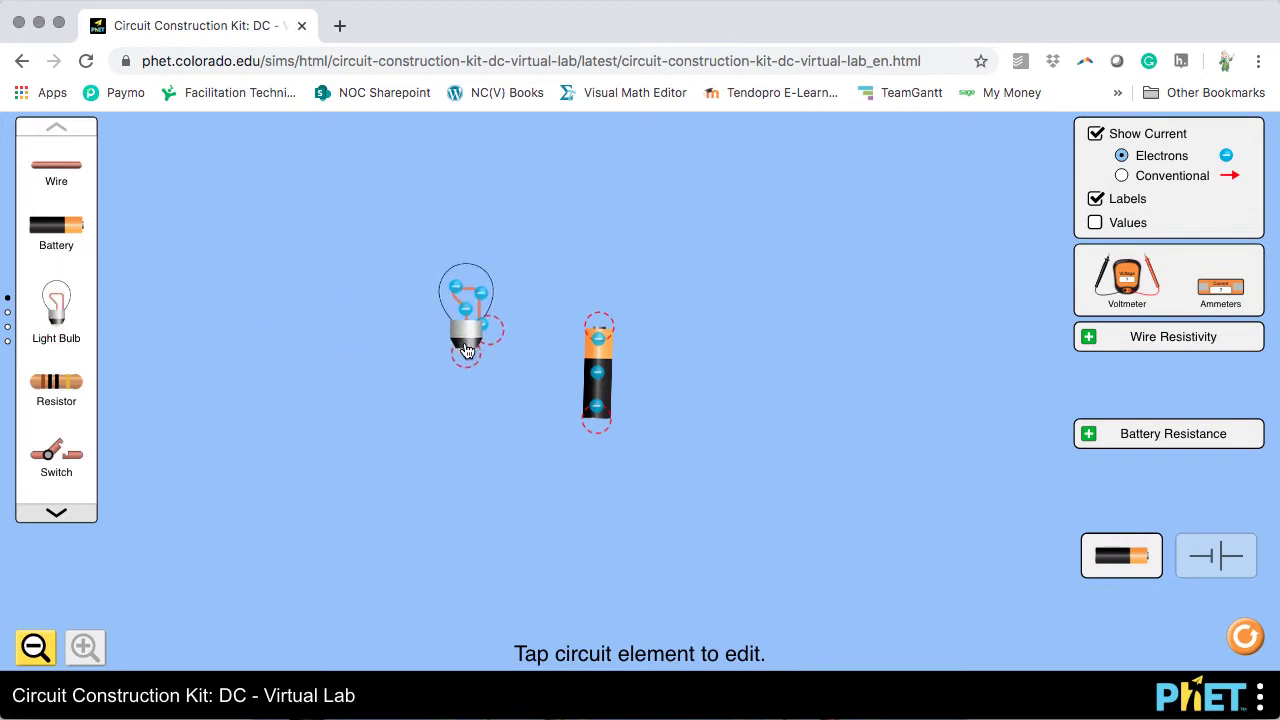
{"action": "left_click_drag", "start_coordinate": [57, 331], "coordinate": [735, 332]}
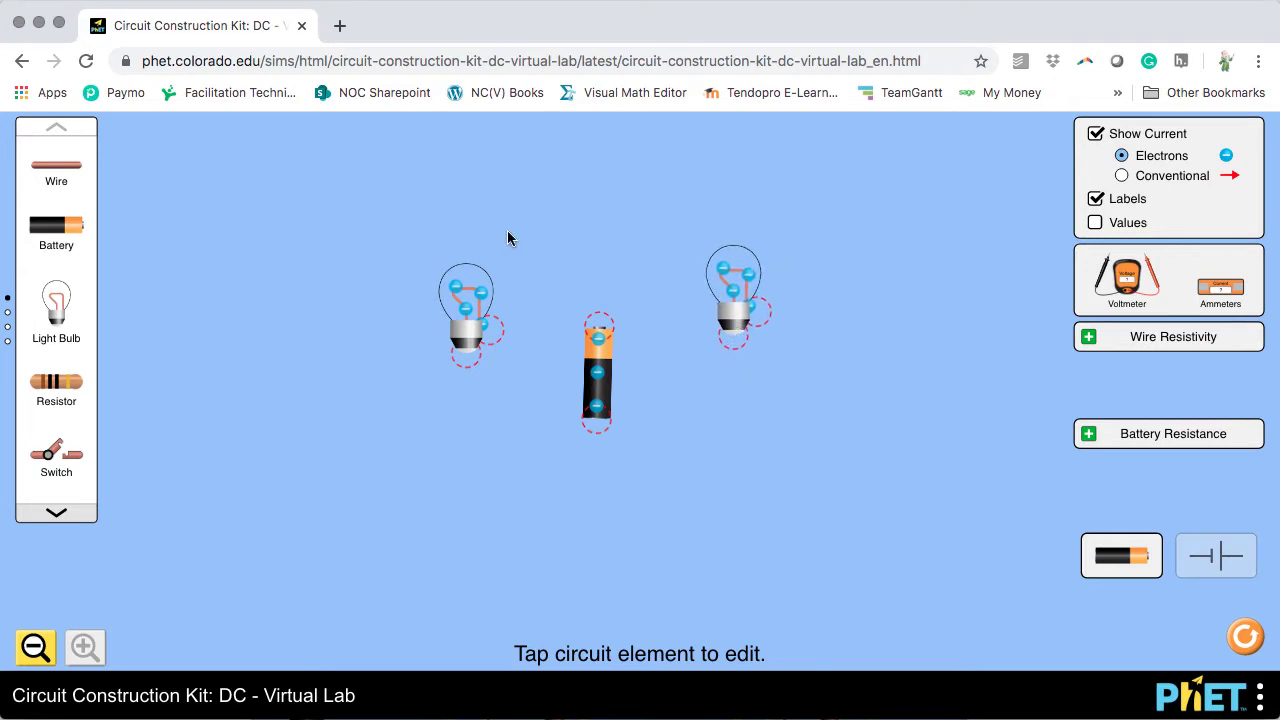
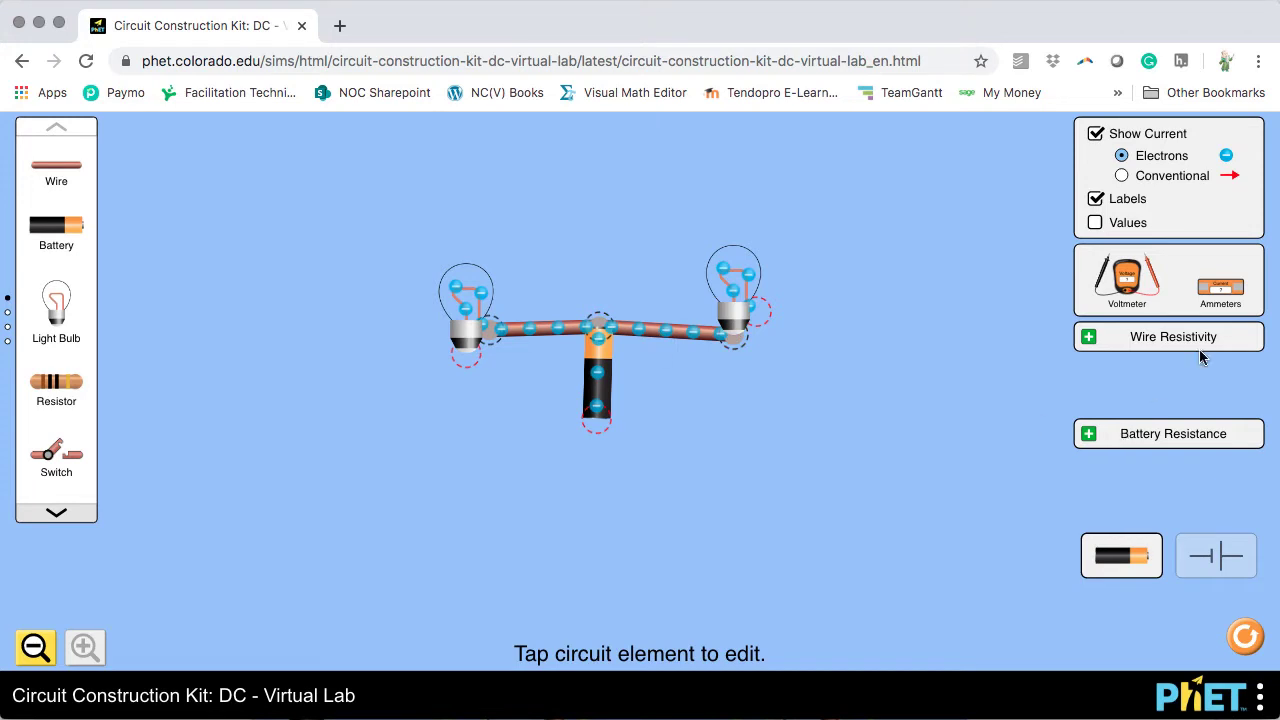
{"action": "left_click_drag", "start_coordinate": [1226, 291], "coordinate": [745, 452]}
{"action": "left_click_drag", "start_coordinate": [1221, 290], "coordinate": [480, 453]}
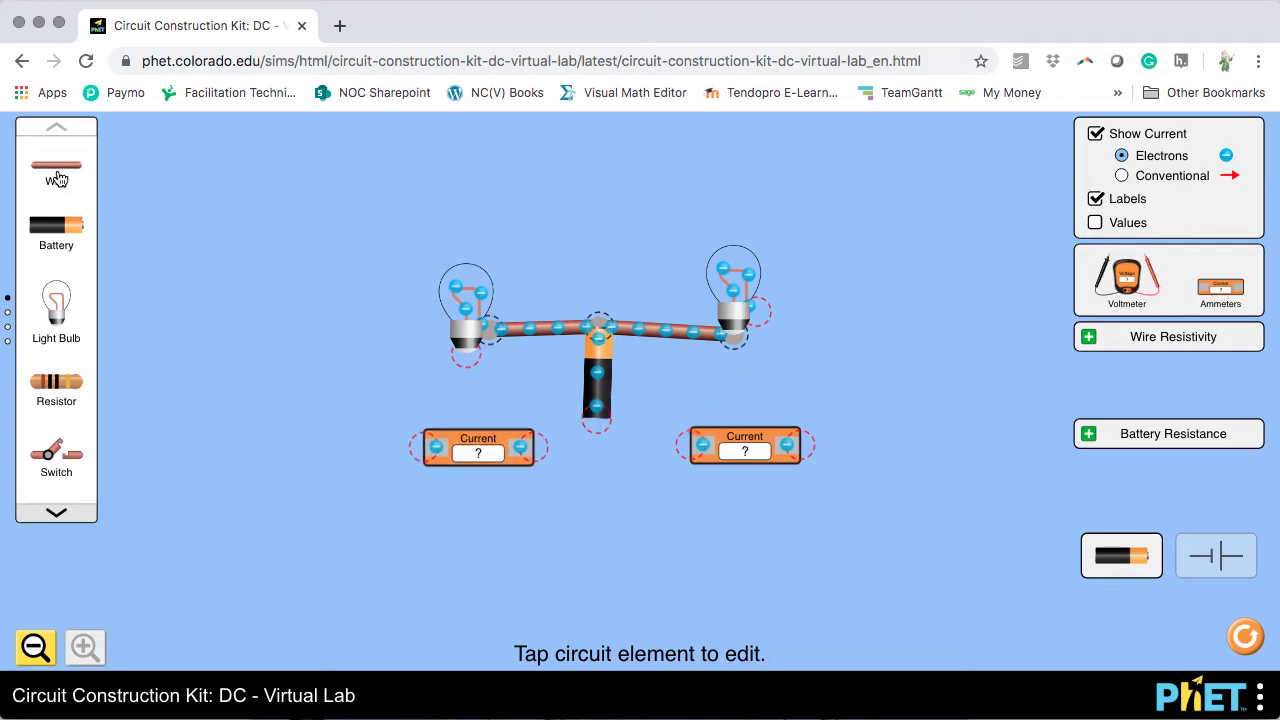
Wire the left ammeter between the left bulb and the battery's lower terminal, and check the bulb's resistance and the battery's voltage
{"action": "left_click_drag", "start_coordinate": [57, 178], "coordinate": [424, 452]}
{"action": "left_click_drag", "start_coordinate": [56, 166], "coordinate": [541, 450]}
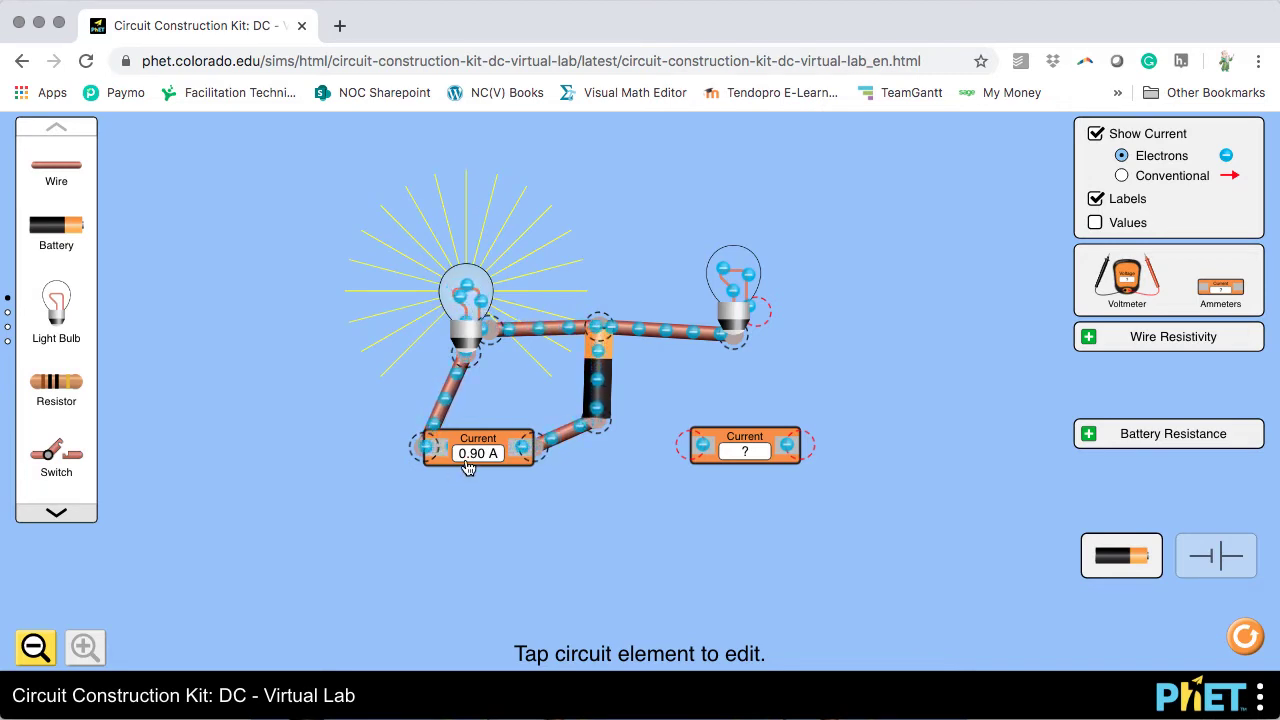
{"action": "left_click", "coordinate": [478, 302]}
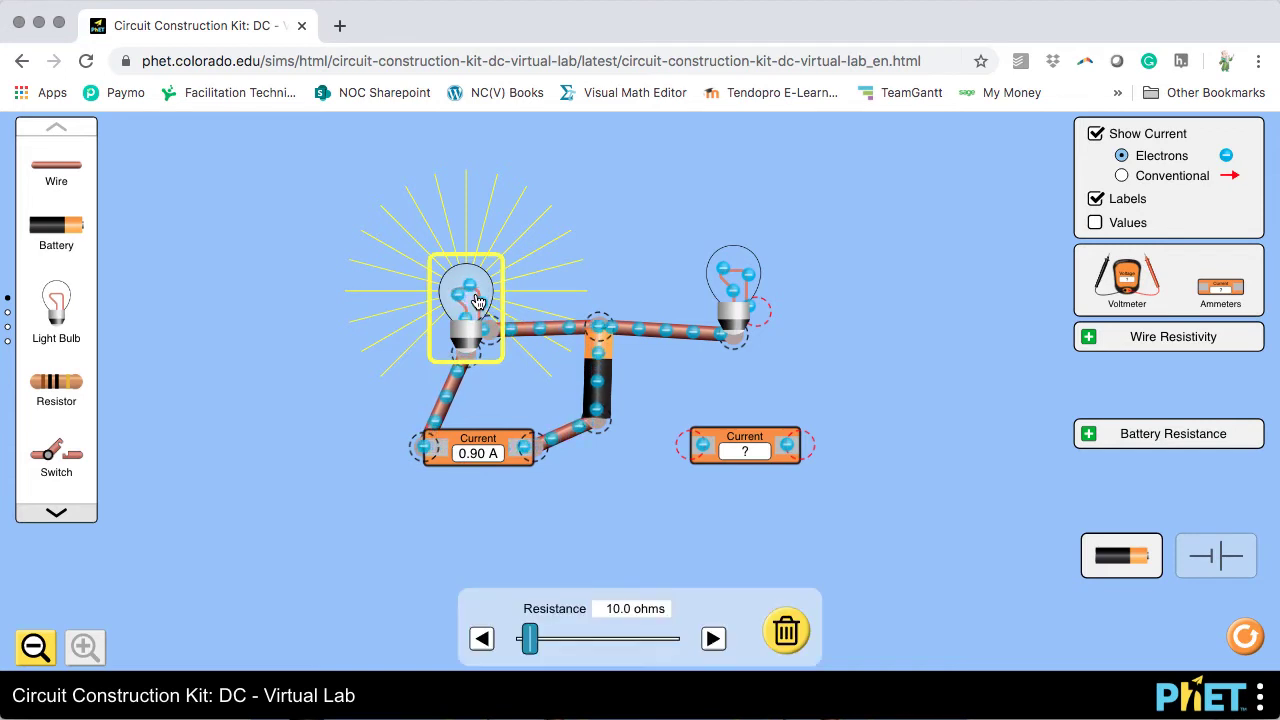
{"action": "left_click", "coordinate": [599, 378]}
{"action": "left_click", "coordinate": [842, 278]}
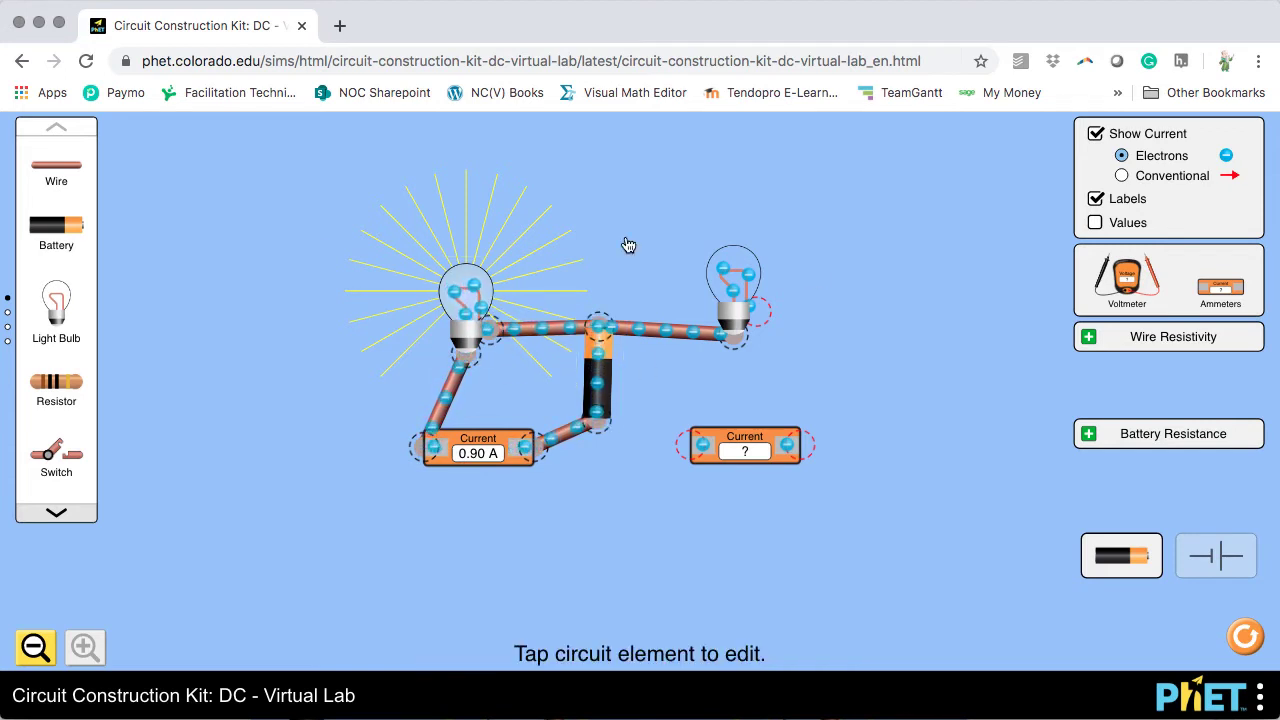
Complete the right branch with wires from the right bulb to its ammeter and from the ammeter to the battery's lower terminal
{"action": "left_click_drag", "start_coordinate": [70, 182], "coordinate": [810, 443]}
{"action": "left_click_drag", "start_coordinate": [50, 172], "coordinate": [512, 376]}
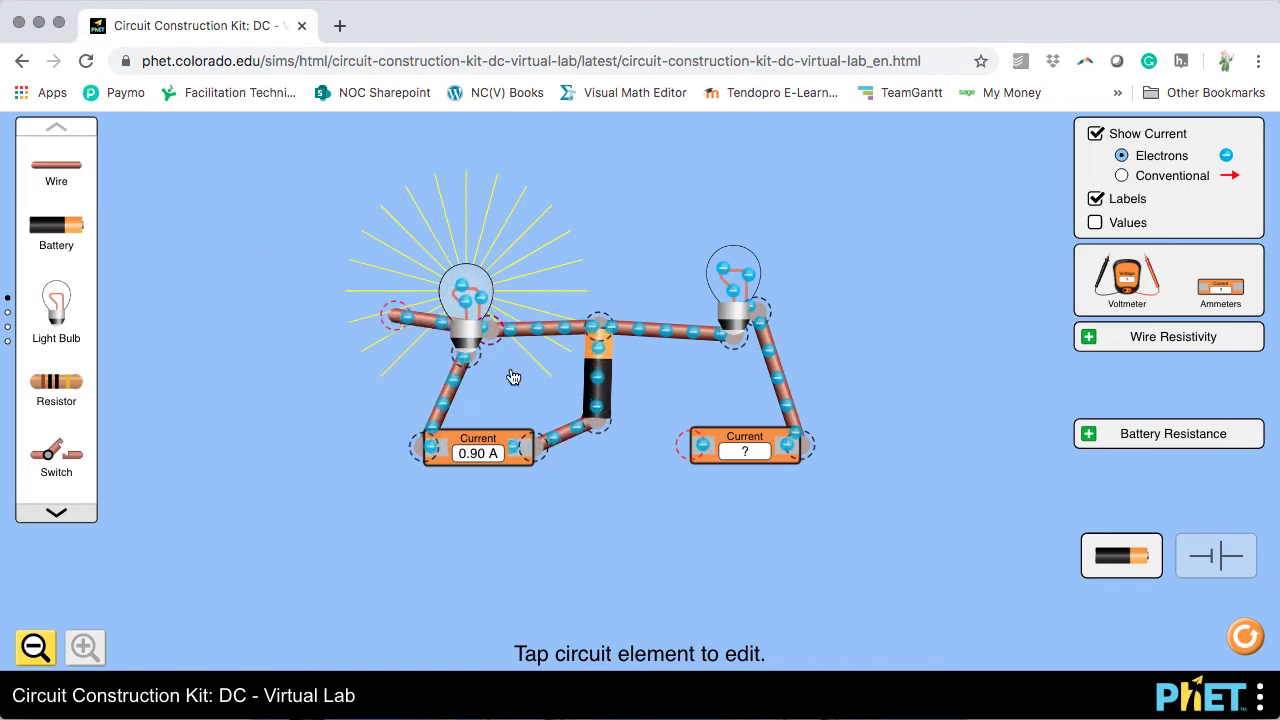
{"action": "left_click_drag", "start_coordinate": [595, 416], "coordinate": [665, 445]}
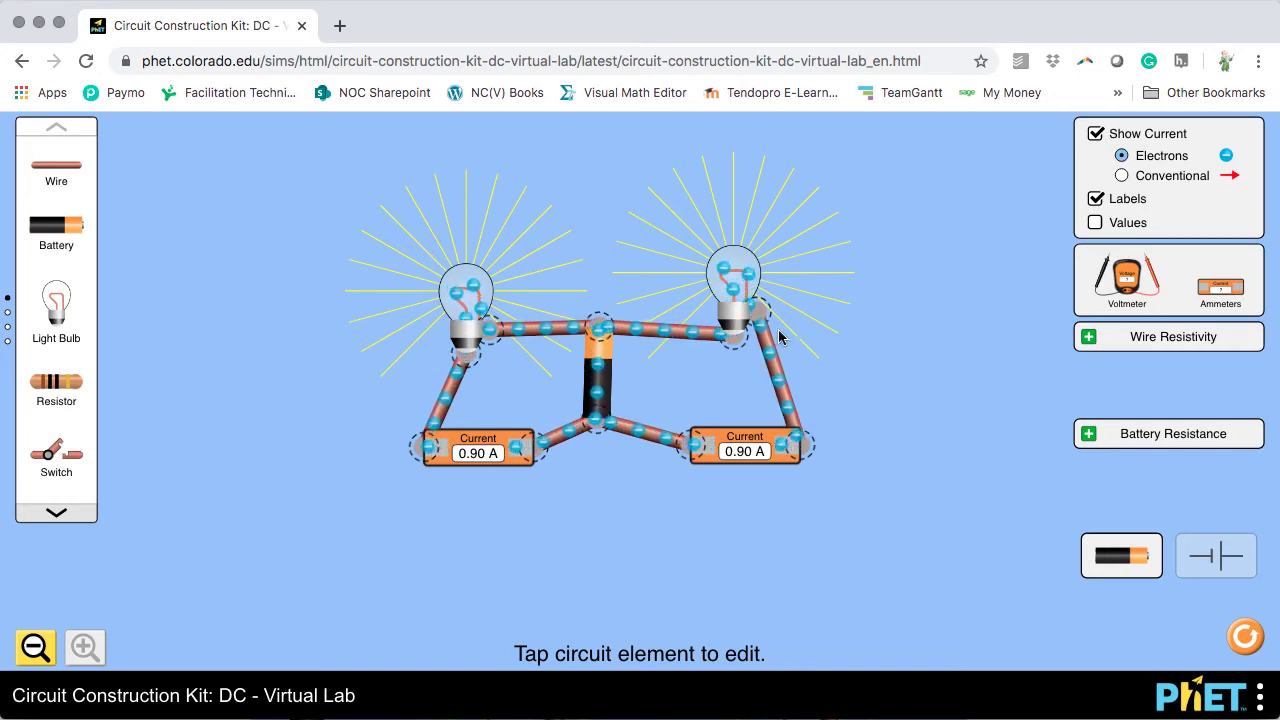
Check the voltage of the battery feeding both branches
{"action": "left_click", "coordinate": [600, 362]}
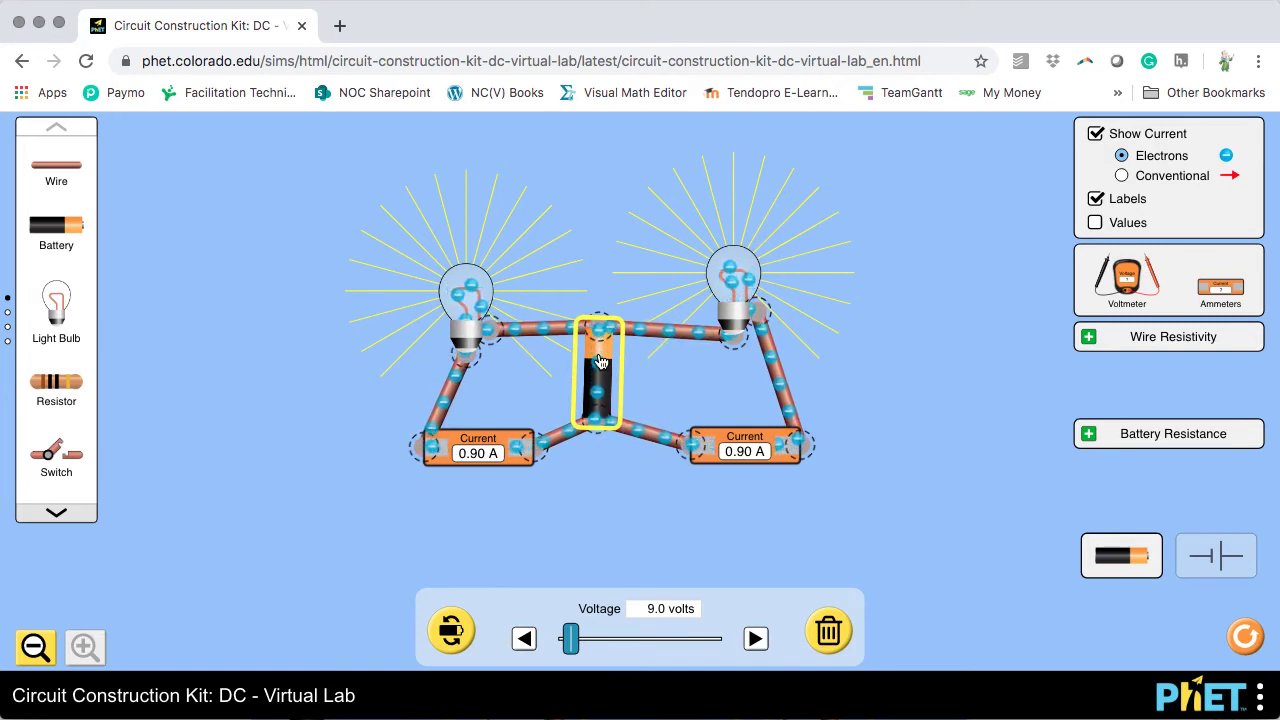
{"action": "left_click", "coordinate": [985, 341]}
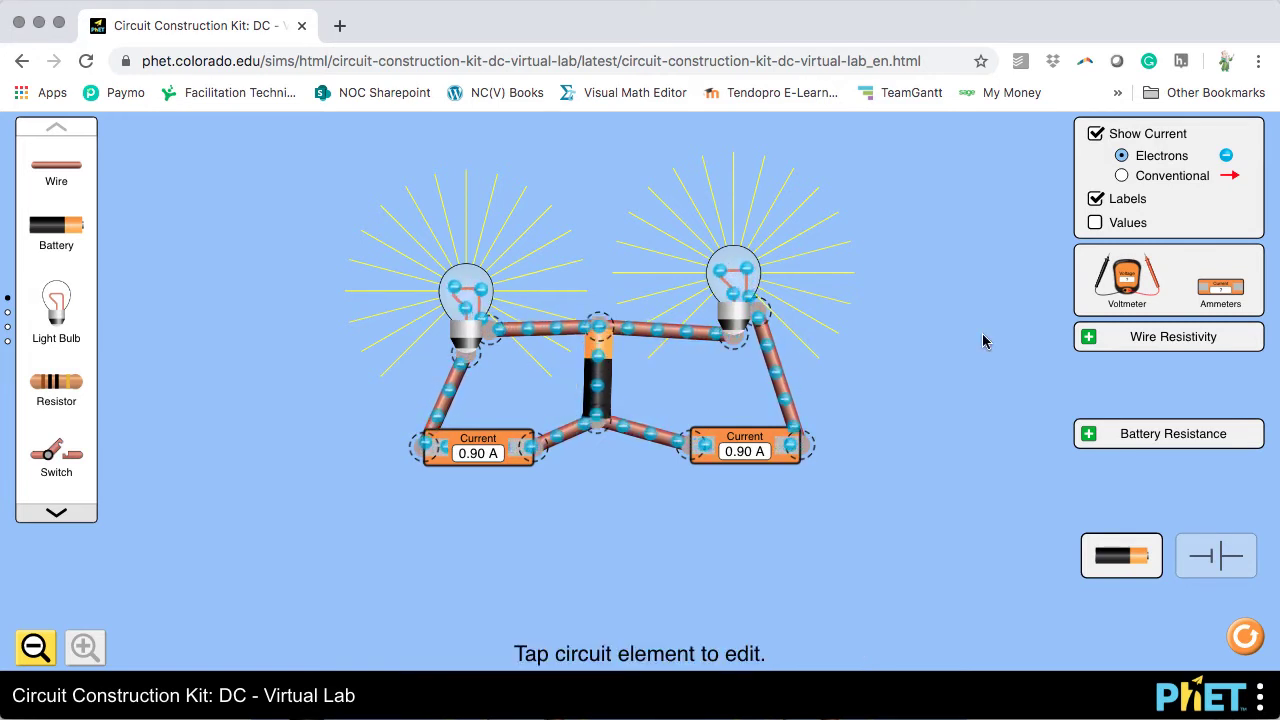
{"action": "left_click", "coordinate": [603, 372]}
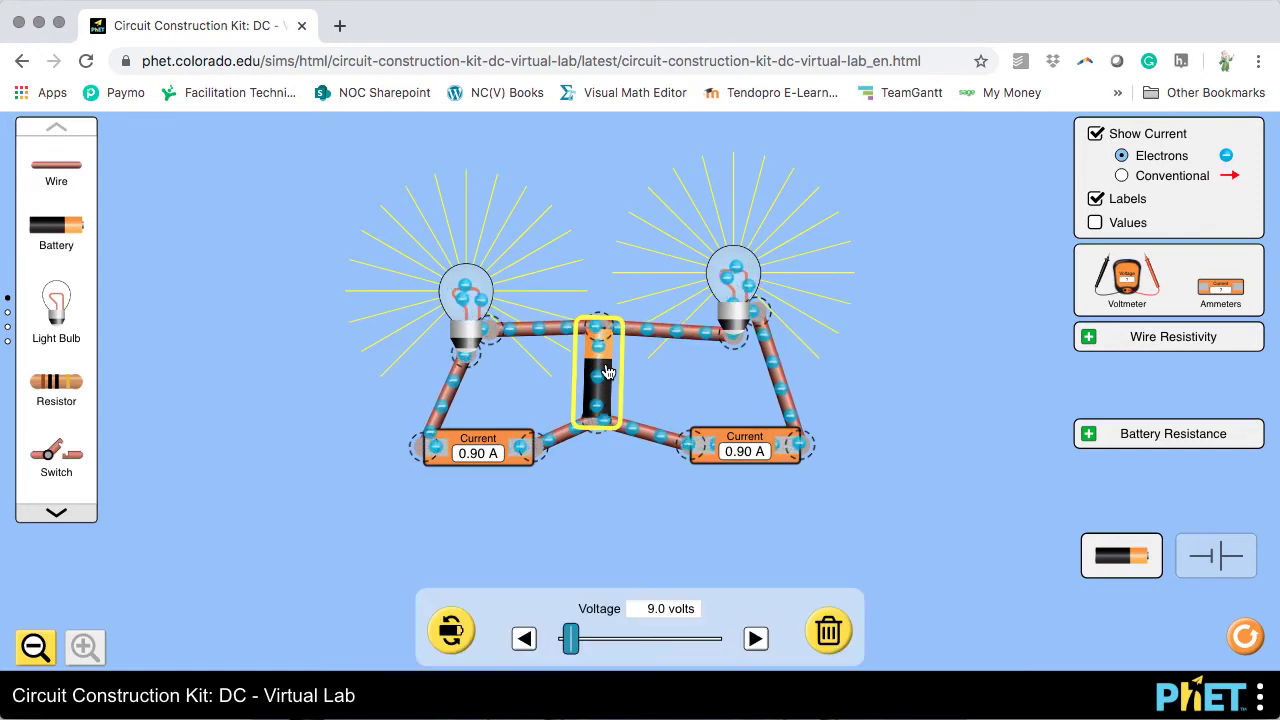
{"action": "left_click", "coordinate": [610, 512]}
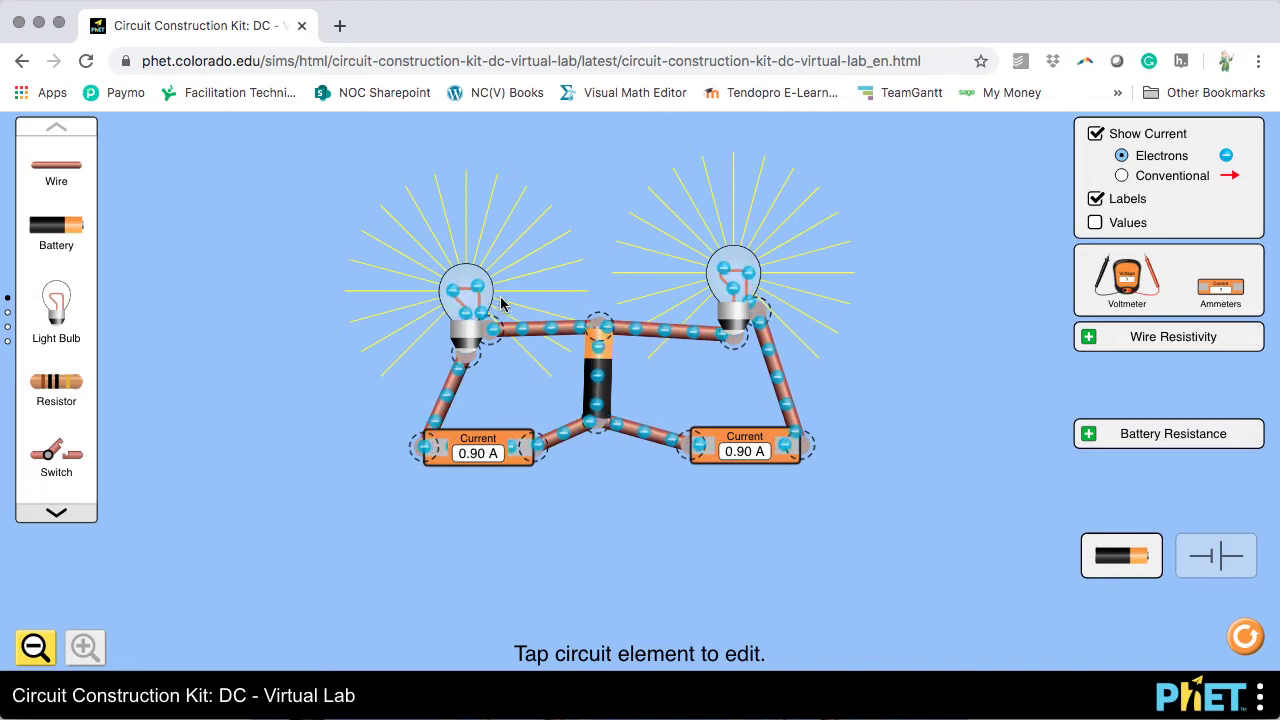
Disconnect the left bulb from the wire that leads to the battery's upper terminal
{"action": "left_click_drag", "start_coordinate": [466, 330], "coordinate": [450, 318]}
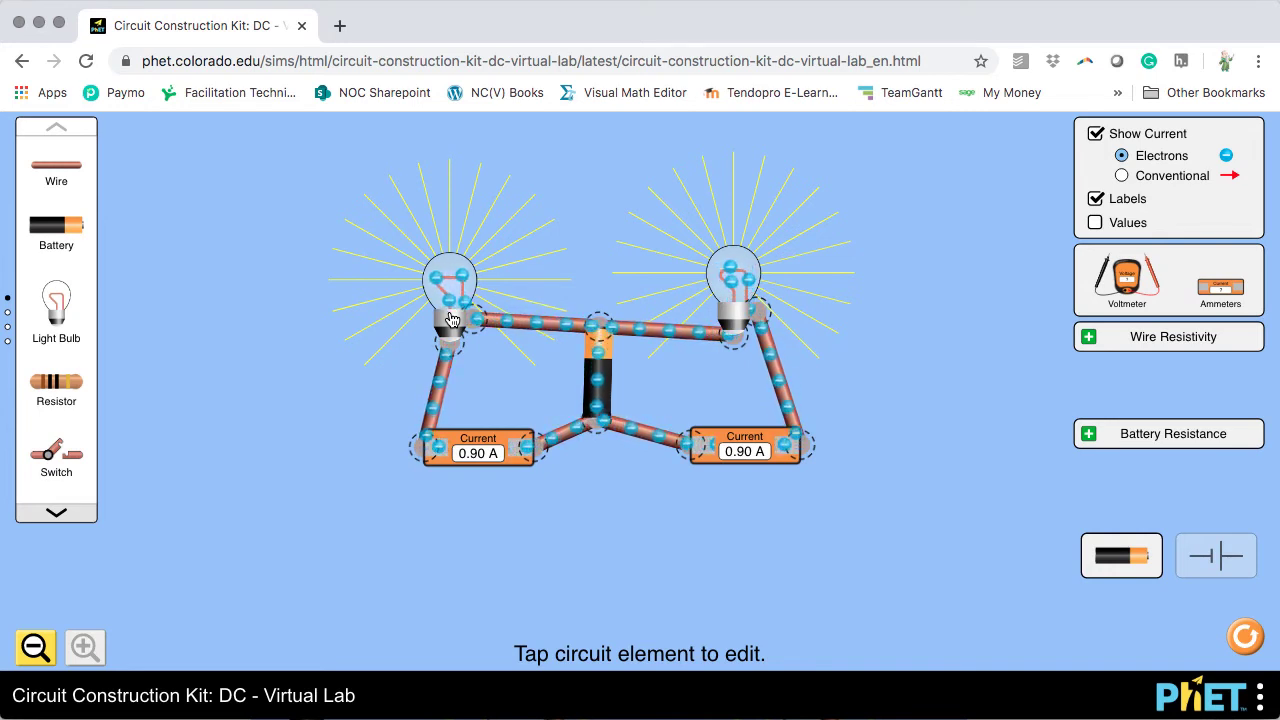
{"action": "left_click", "coordinate": [502, 328]}
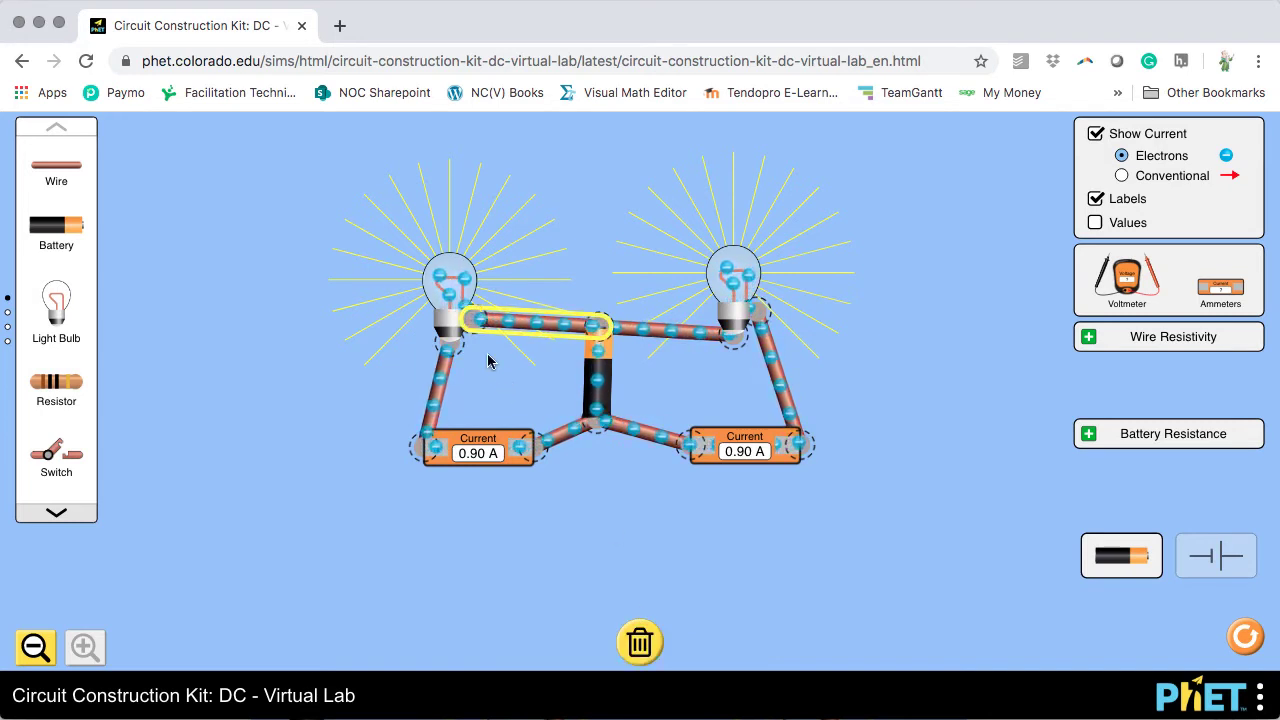
{"action": "left_click", "coordinate": [472, 320]}
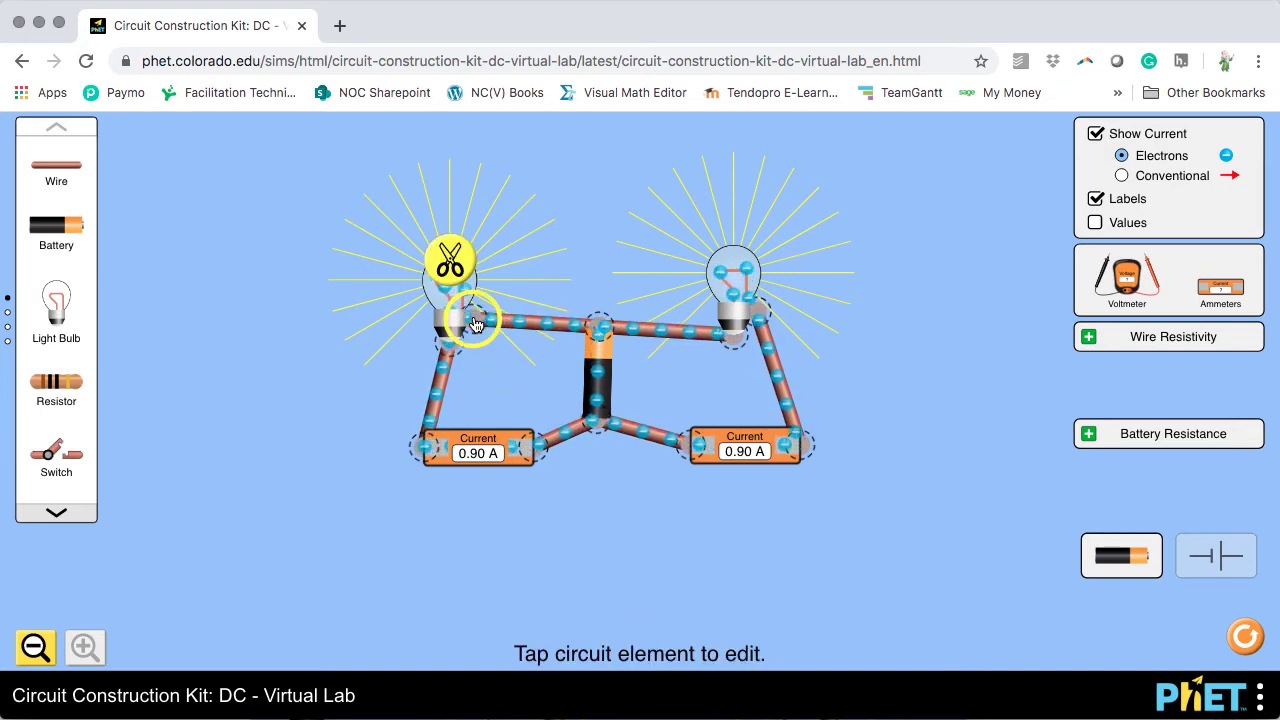
{"action": "left_click", "coordinate": [450, 260]}
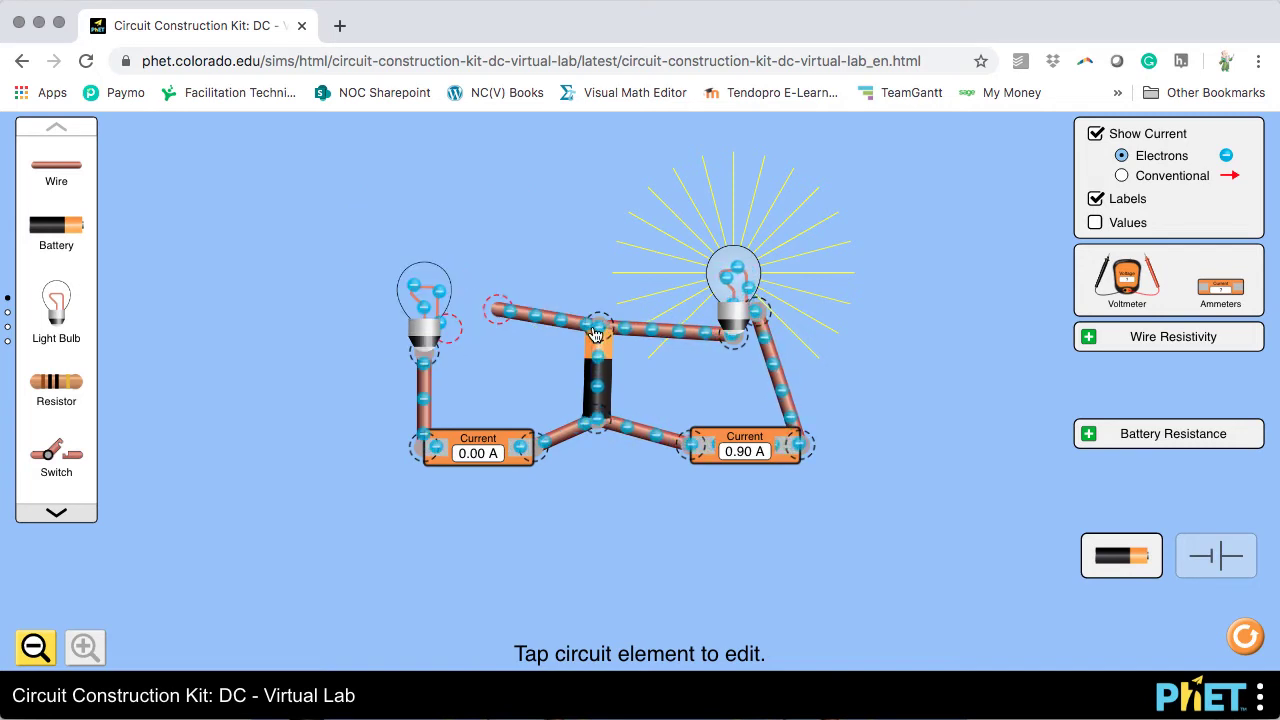
Split the battery's upper junction, set the left wire aside above the circuit, and reconnect the right bulb's wire to the battery
{"action": "left_click", "coordinate": [561, 326]}
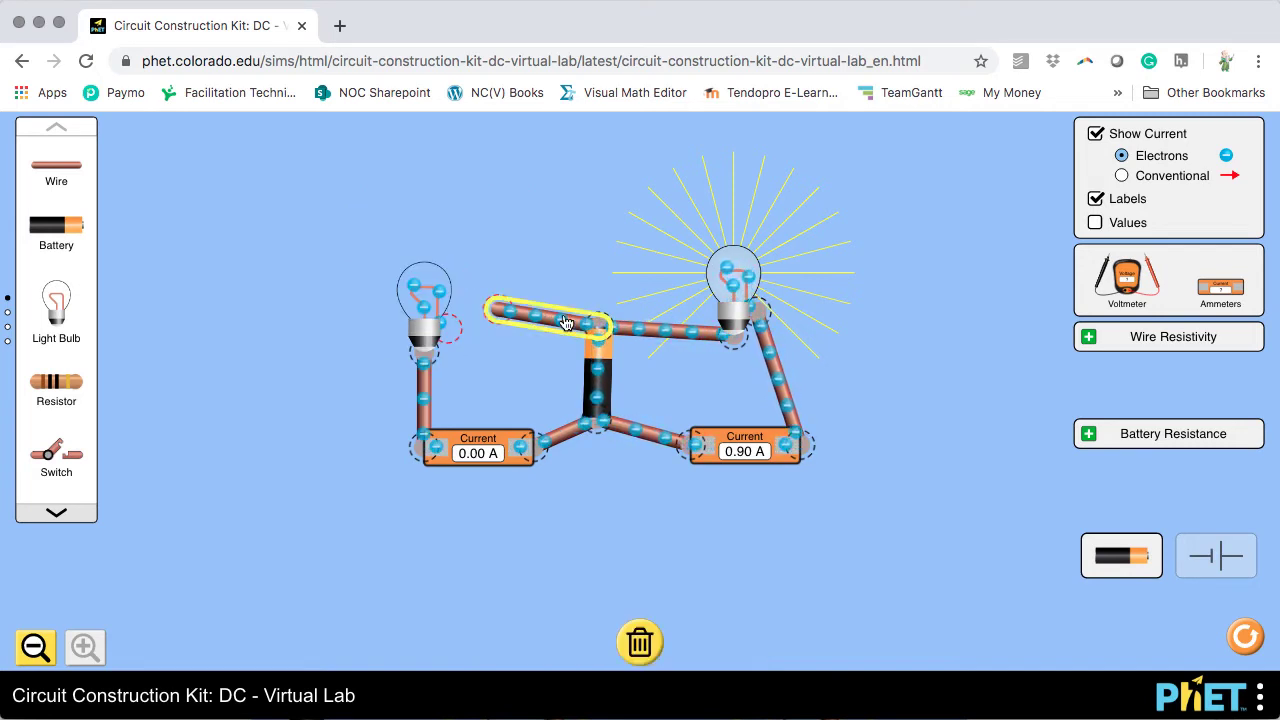
{"action": "left_click", "coordinate": [603, 328]}
{"action": "left_click", "coordinate": [600, 263]}
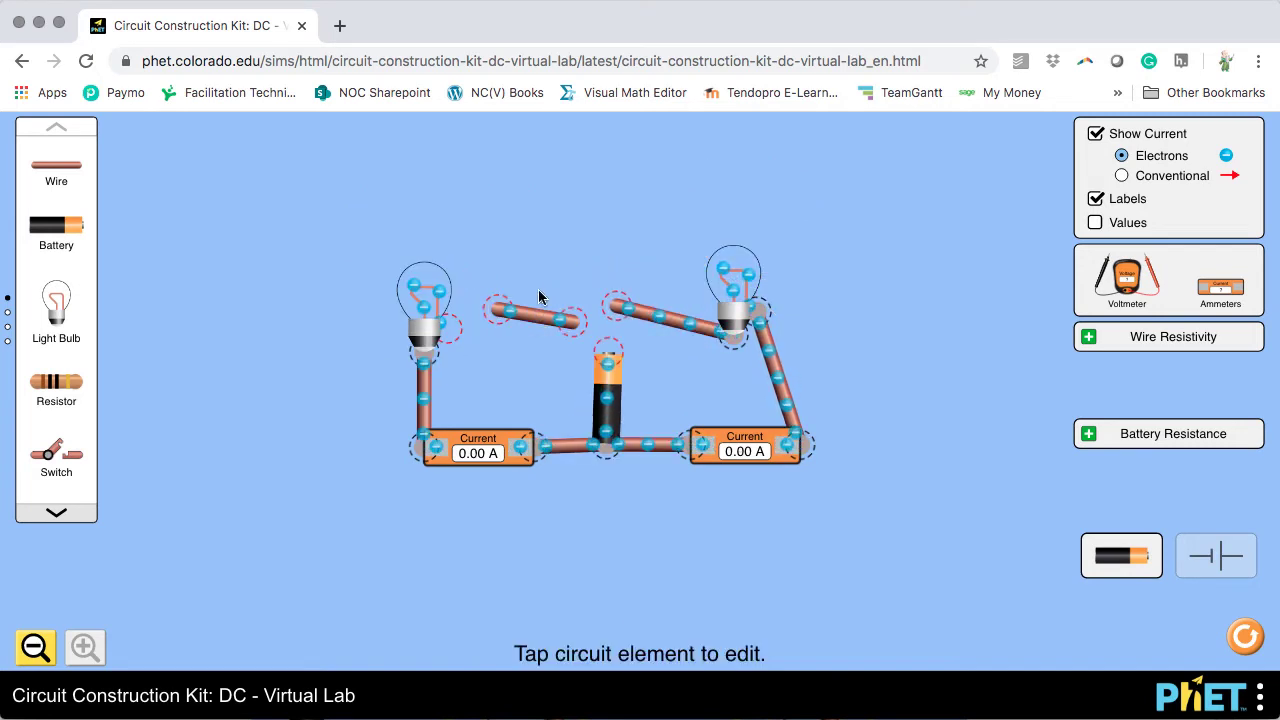
{"action": "left_click_drag", "start_coordinate": [533, 320], "coordinate": [596, 177]}
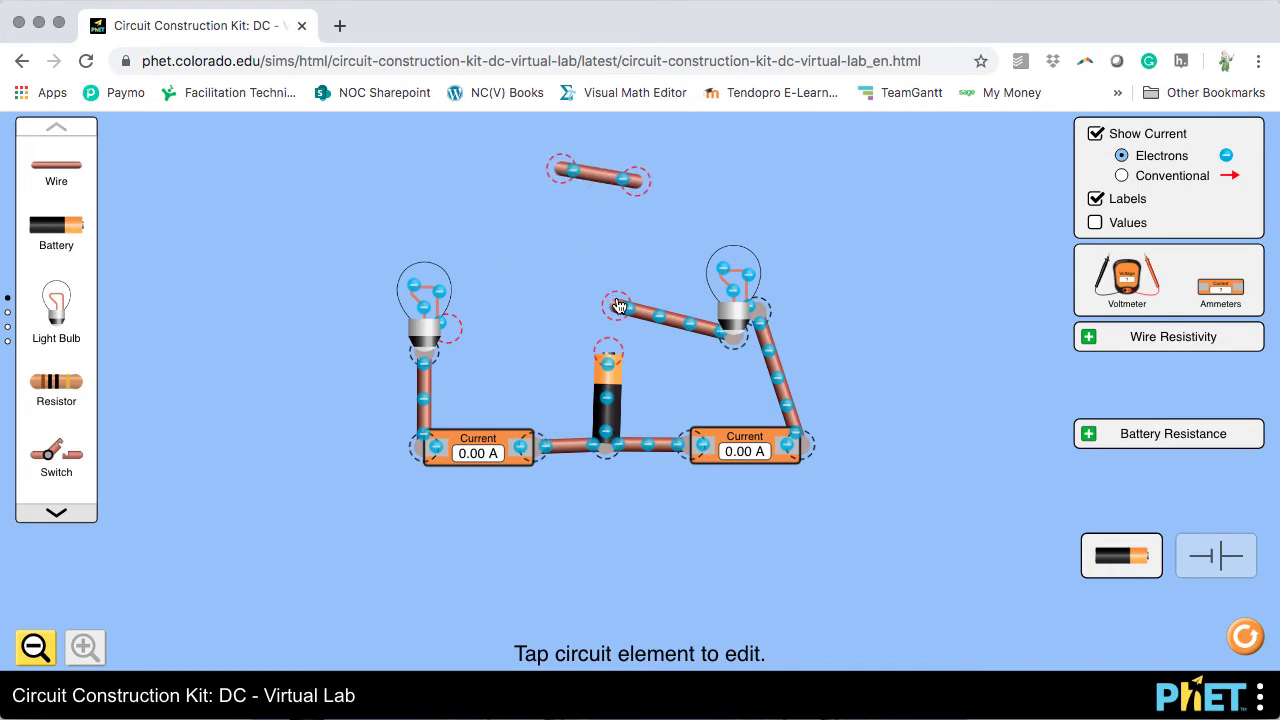
{"action": "left_click_drag", "start_coordinate": [619, 306], "coordinate": [607, 348]}
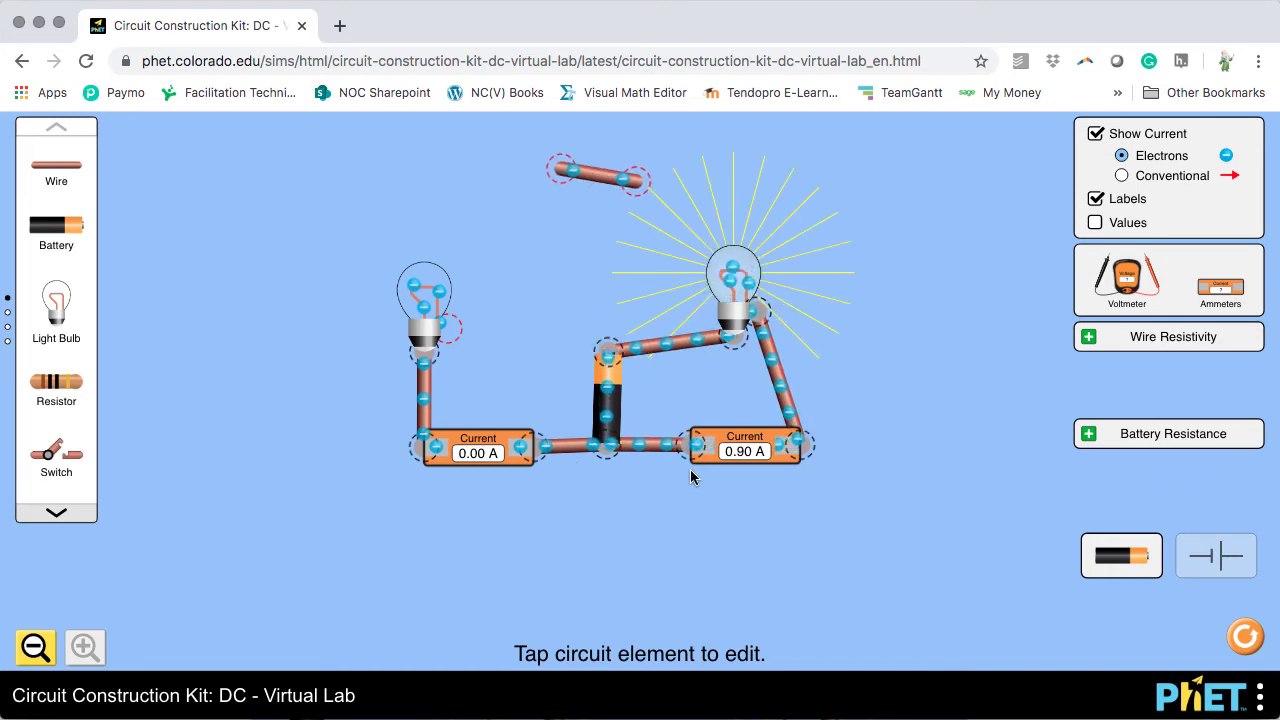
Detach the left bulb and move it to the right of the circuit, and cut the left ammeter free from its wires
{"action": "left_click", "coordinate": [425, 355]}
{"action": "left_click", "coordinate": [368, 330]}
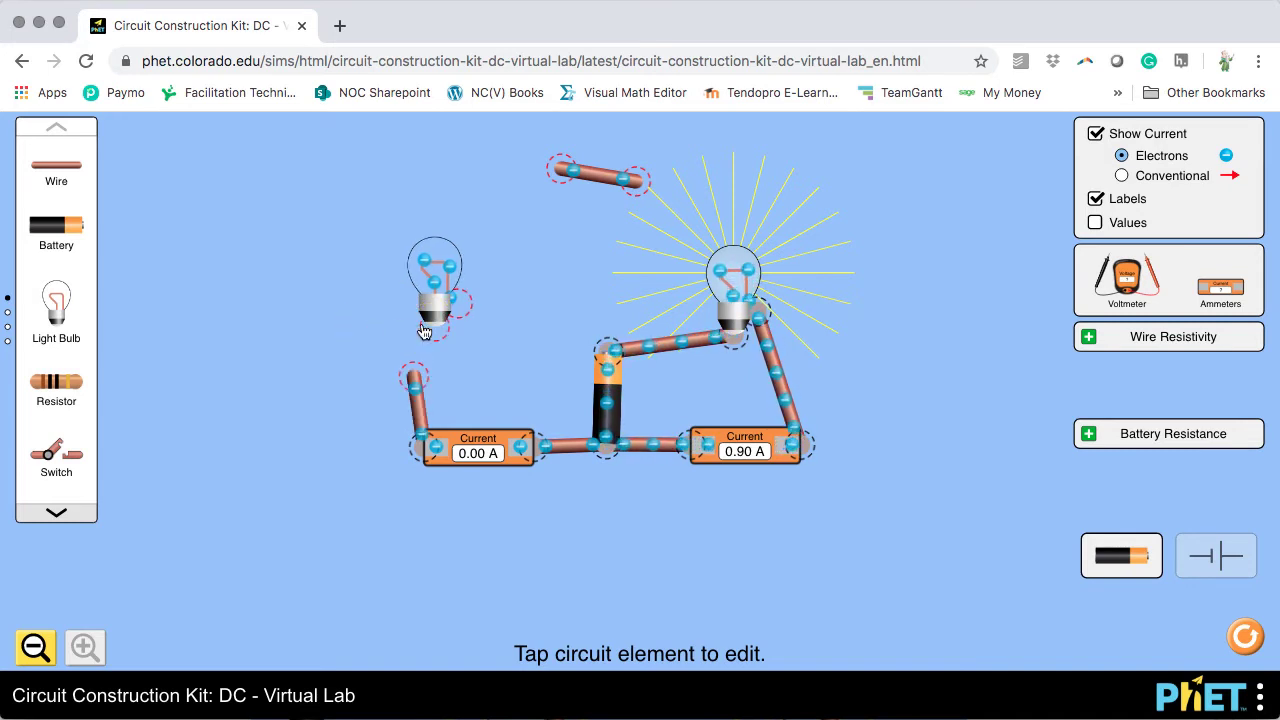
{"action": "left_click_drag", "start_coordinate": [436, 318], "coordinate": [946, 320]}
{"action": "left_click", "coordinate": [420, 440]}
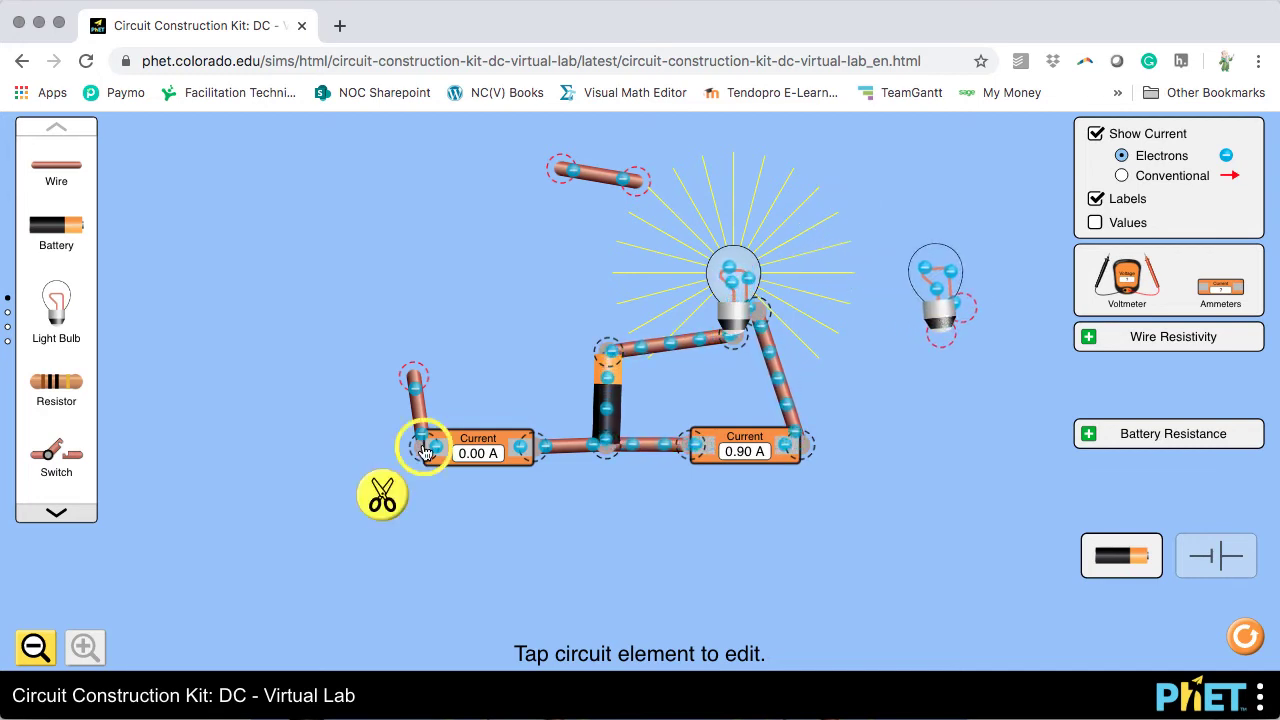
{"action": "left_click", "coordinate": [380, 491]}
{"action": "left_click", "coordinate": [556, 466]}
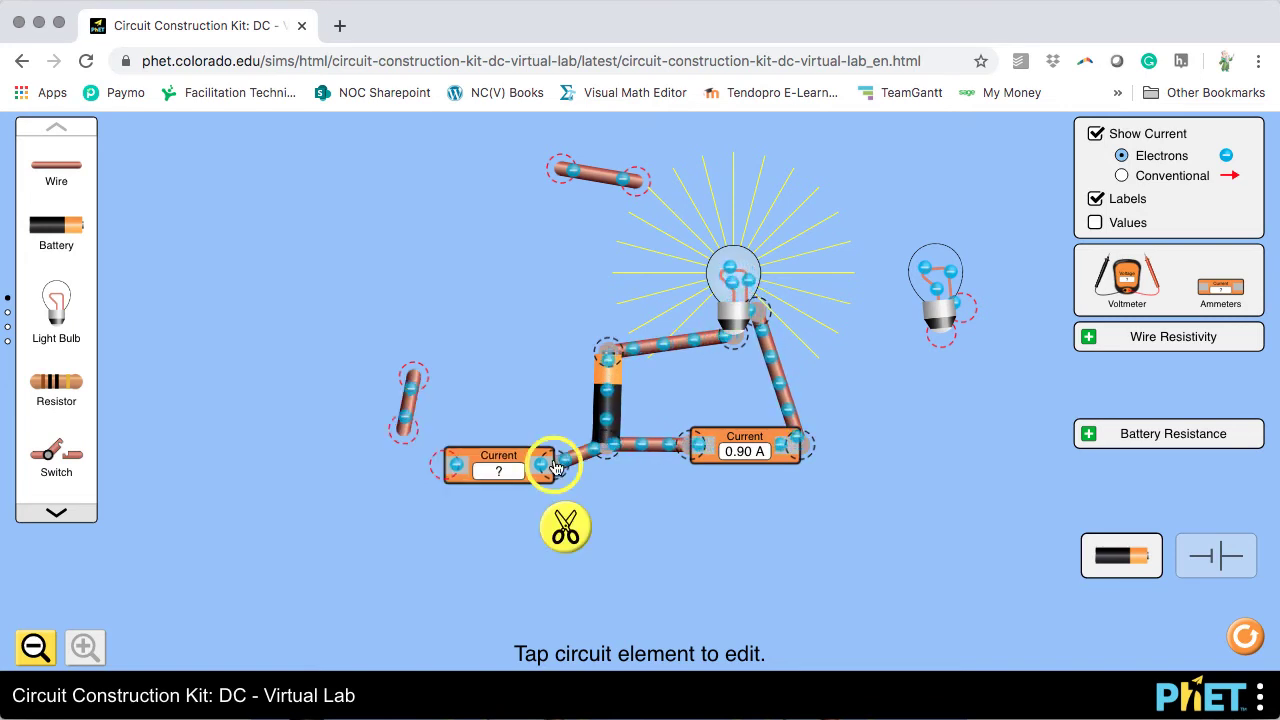
{"action": "left_click", "coordinate": [566, 528]}
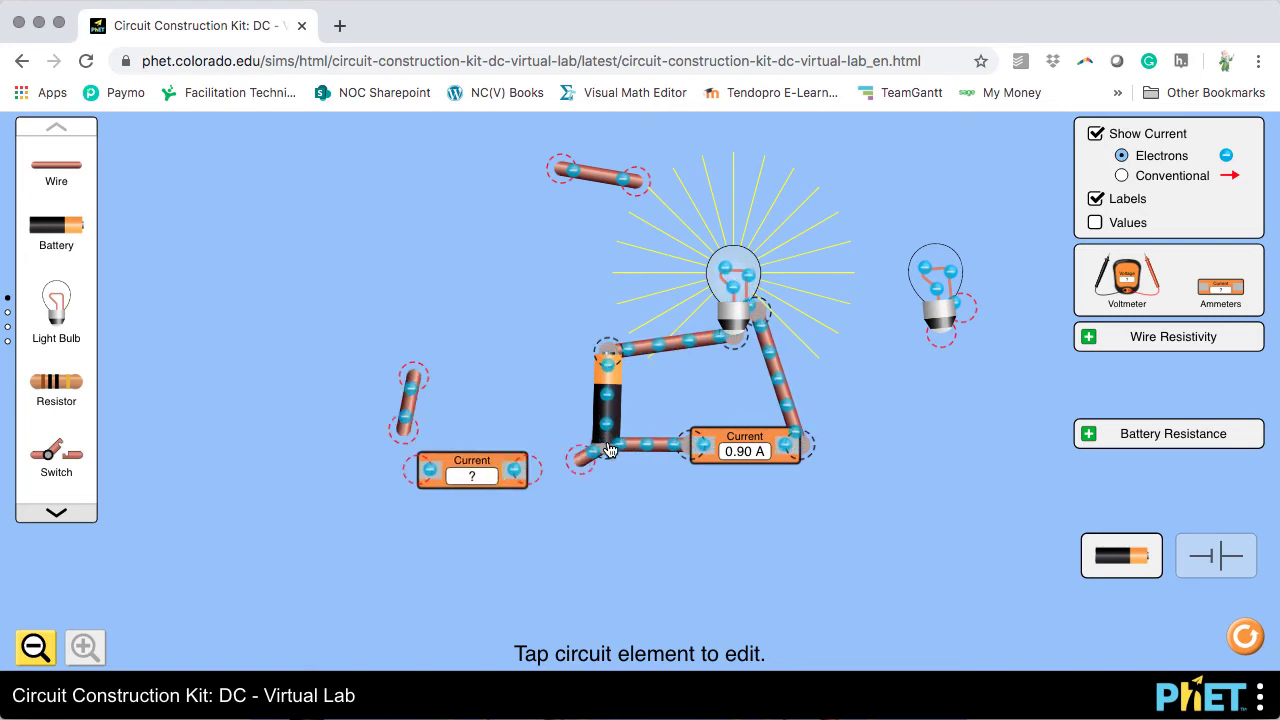
Split the junction at the battery's lower terminal to free the leftover short wire
{"action": "left_click", "coordinate": [605, 446]}
{"action": "left_click", "coordinate": [583, 462]}
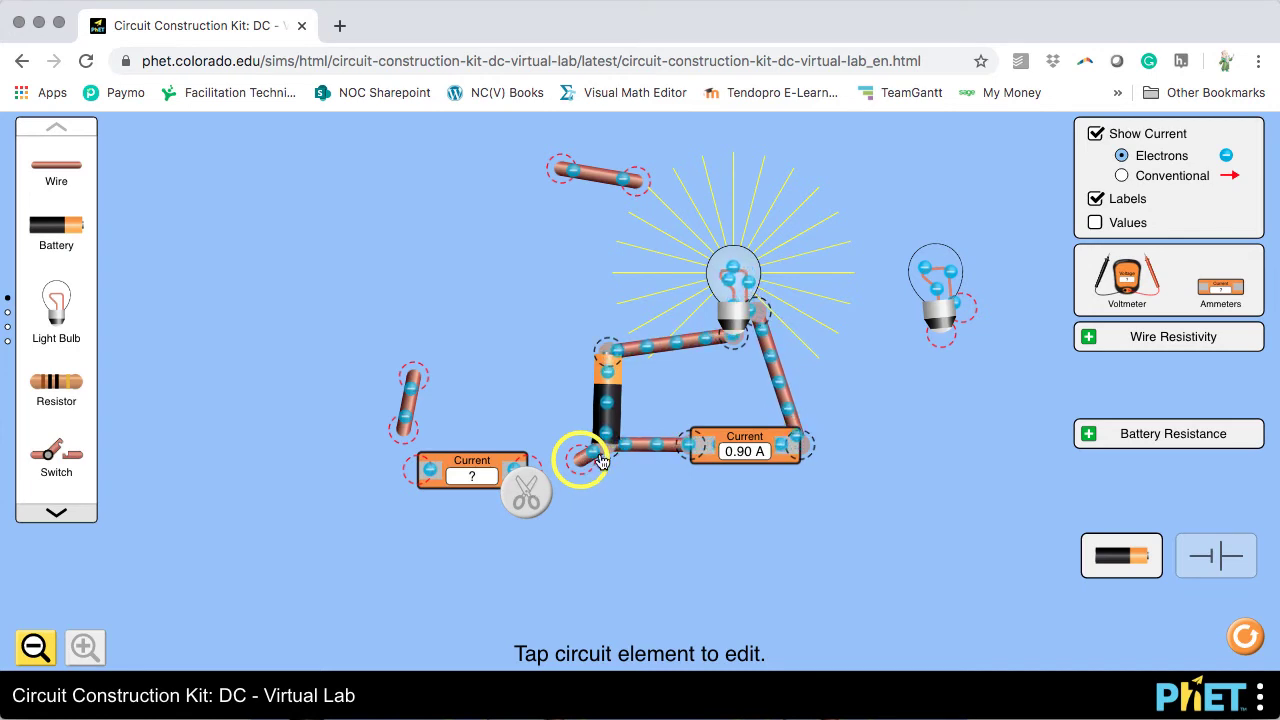
{"action": "left_click", "coordinate": [621, 488]}
{"action": "left_click", "coordinate": [594, 455]}
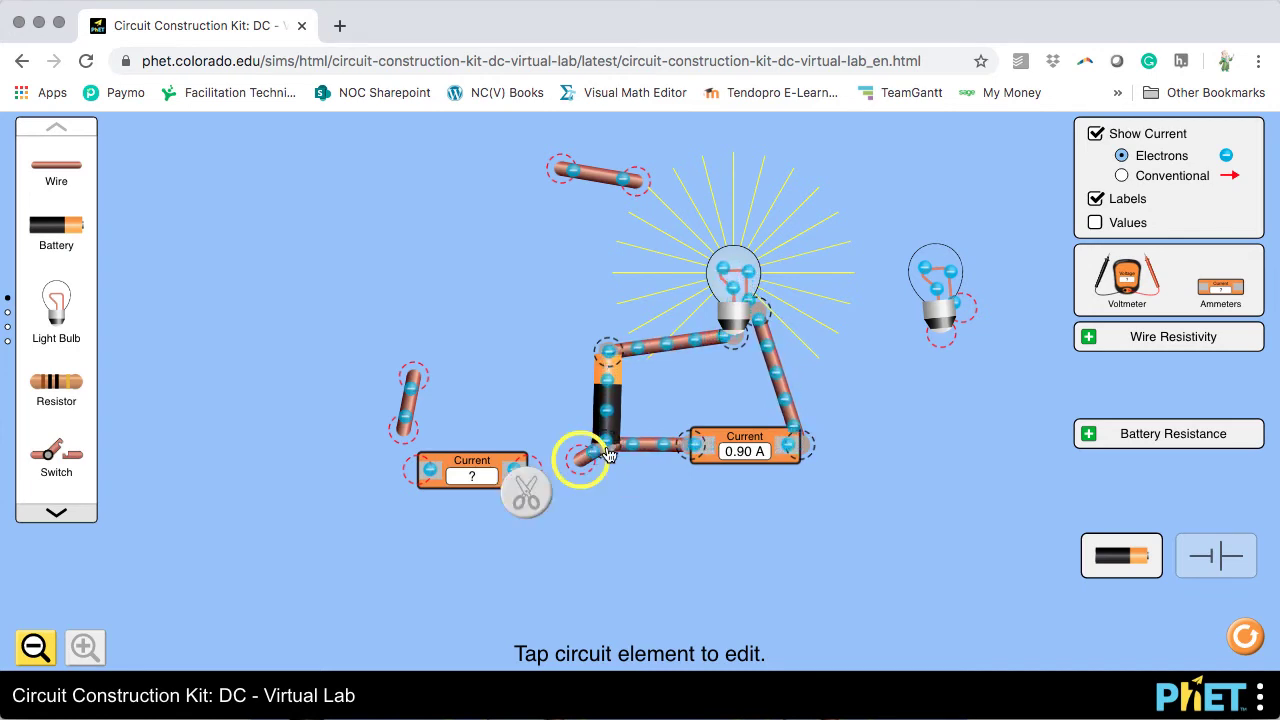
{"action": "left_click", "coordinate": [606, 447]}
{"action": "left_click", "coordinate": [585, 505]}
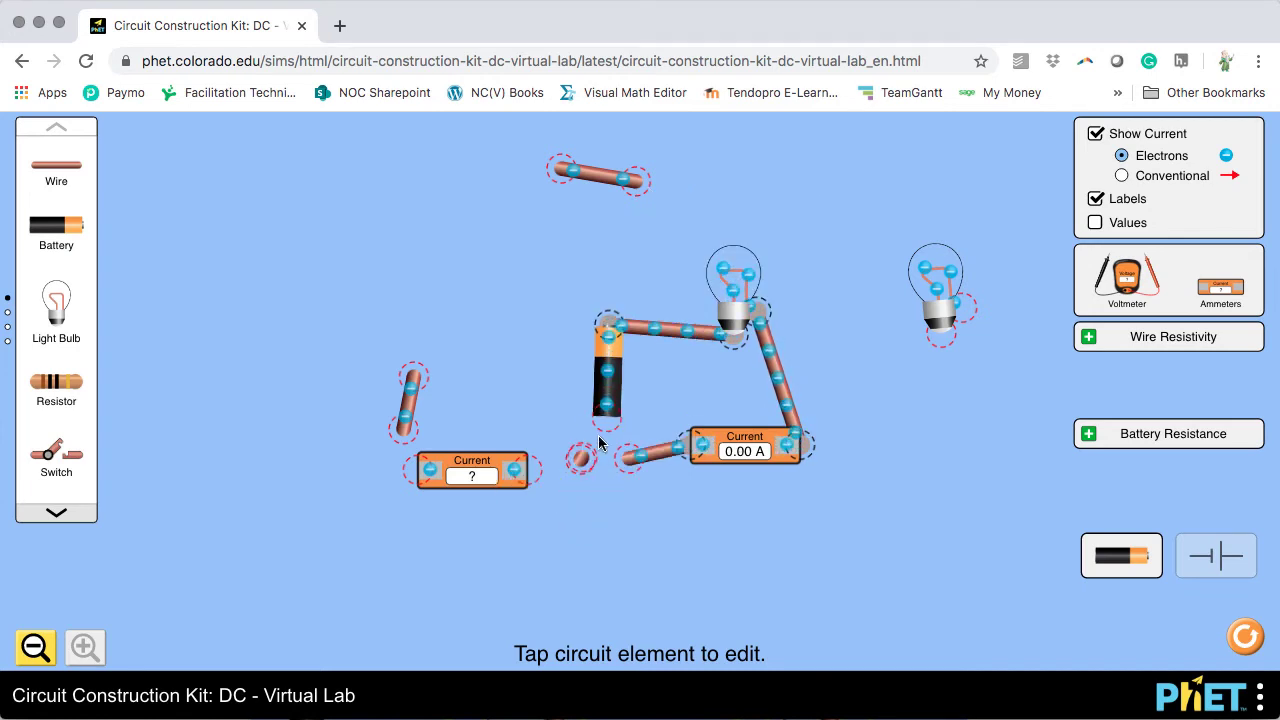
Delete the leftover short wire and reconnect the remaining ammeter's wire to the battery's lower terminal
{"action": "left_click_drag", "start_coordinate": [580, 458], "coordinate": [368, 278]}
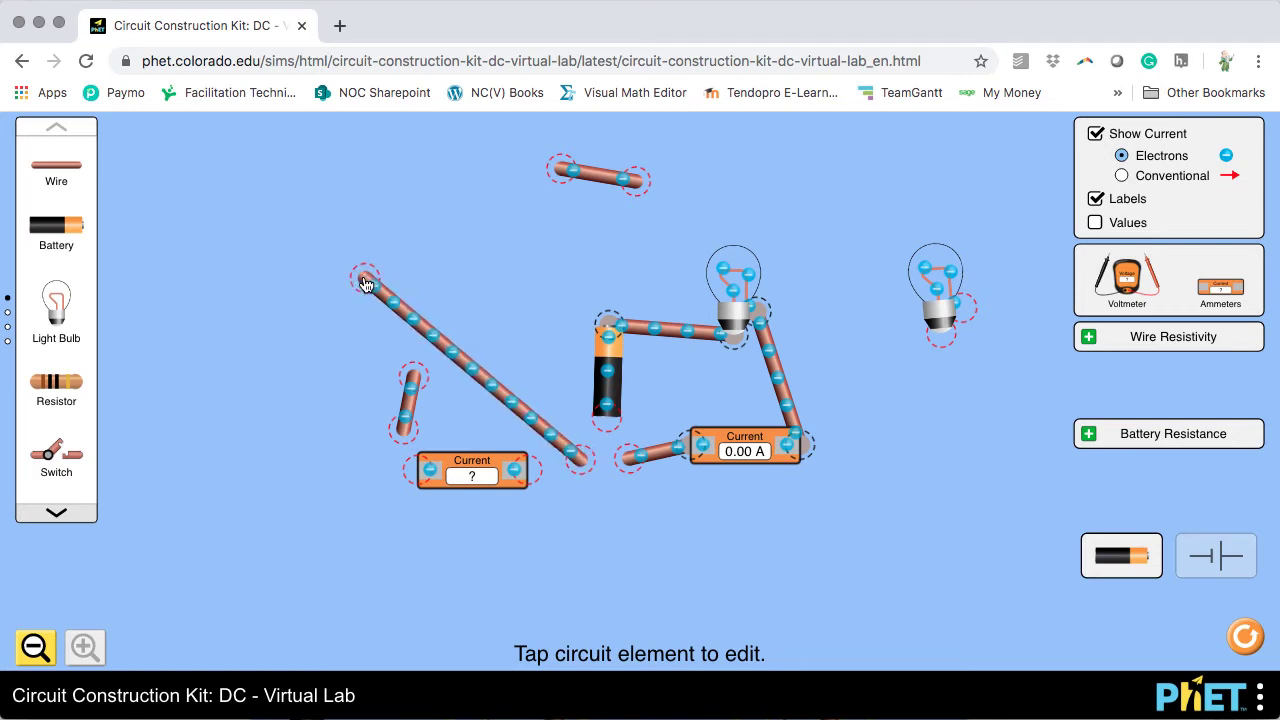
{"action": "left_click", "coordinate": [433, 336]}
{"action": "key", "text": "Delete"}
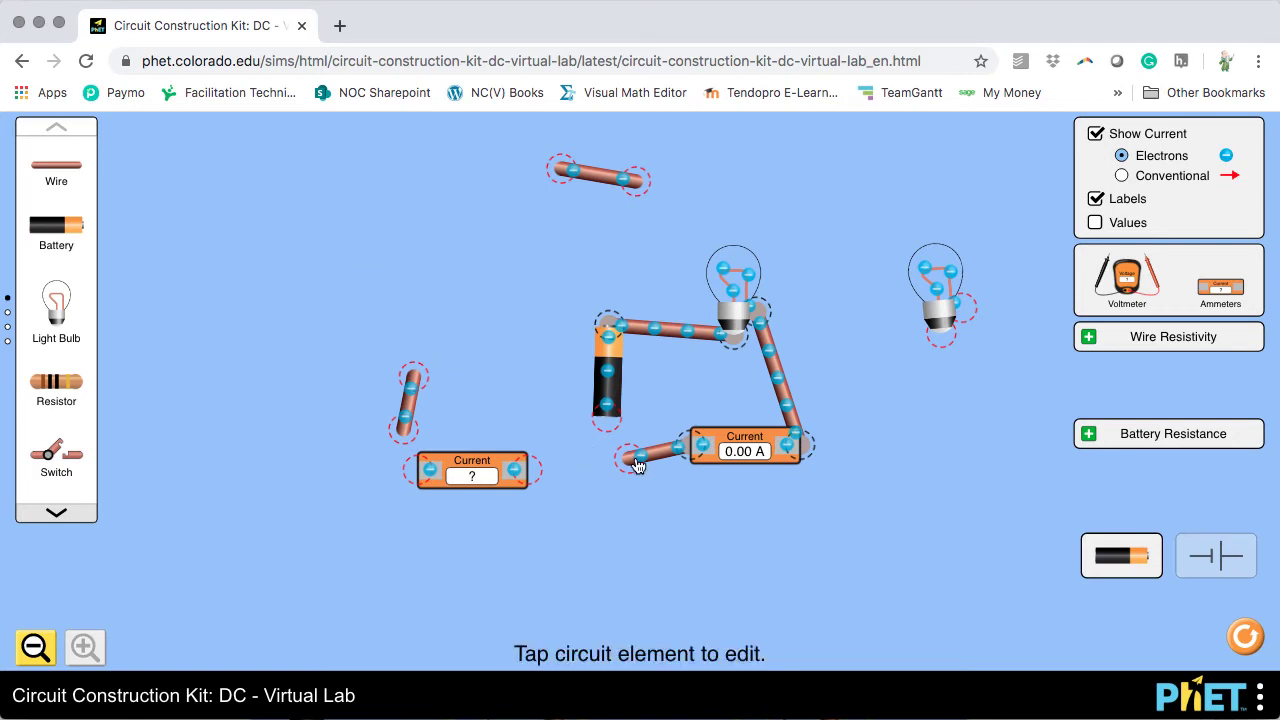
{"action": "left_click_drag", "start_coordinate": [631, 457], "coordinate": [621, 440]}
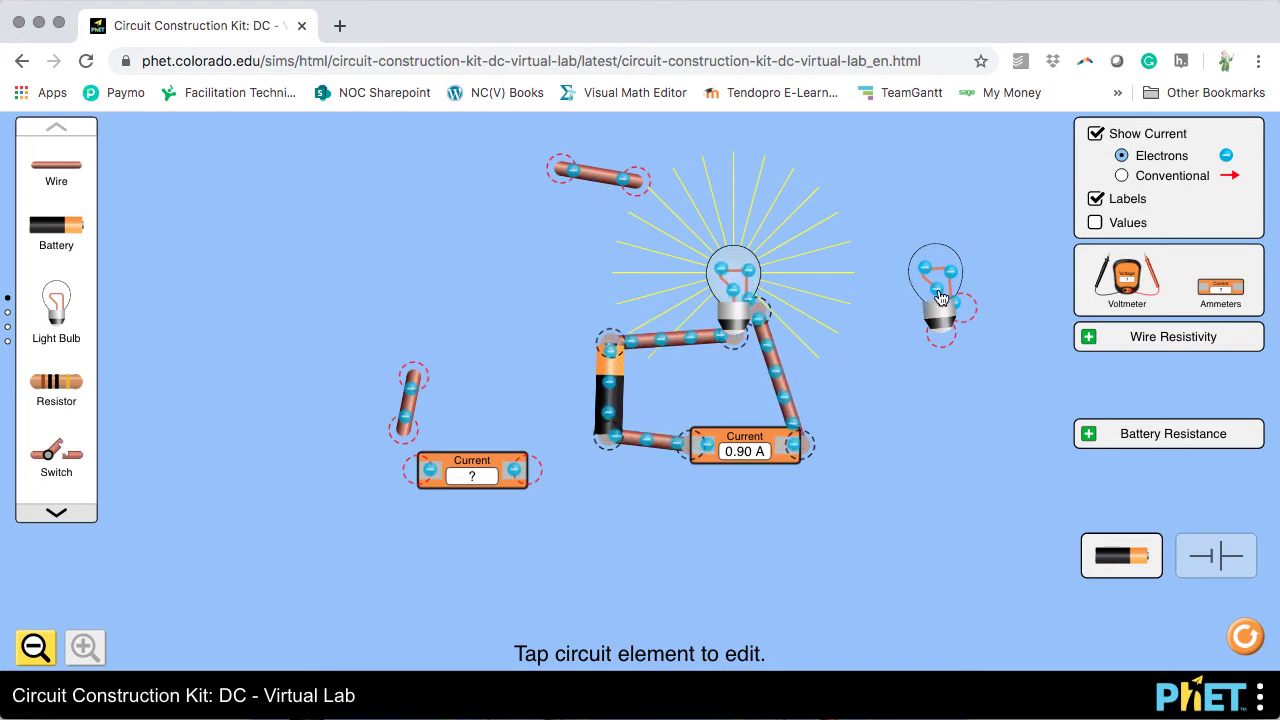
Move the spare bulb out of the way and attach the spare wire to the connected bulb's lower terminal, extending it away from the battery
{"action": "left_click_drag", "start_coordinate": [932, 310], "coordinate": [994, 200]}
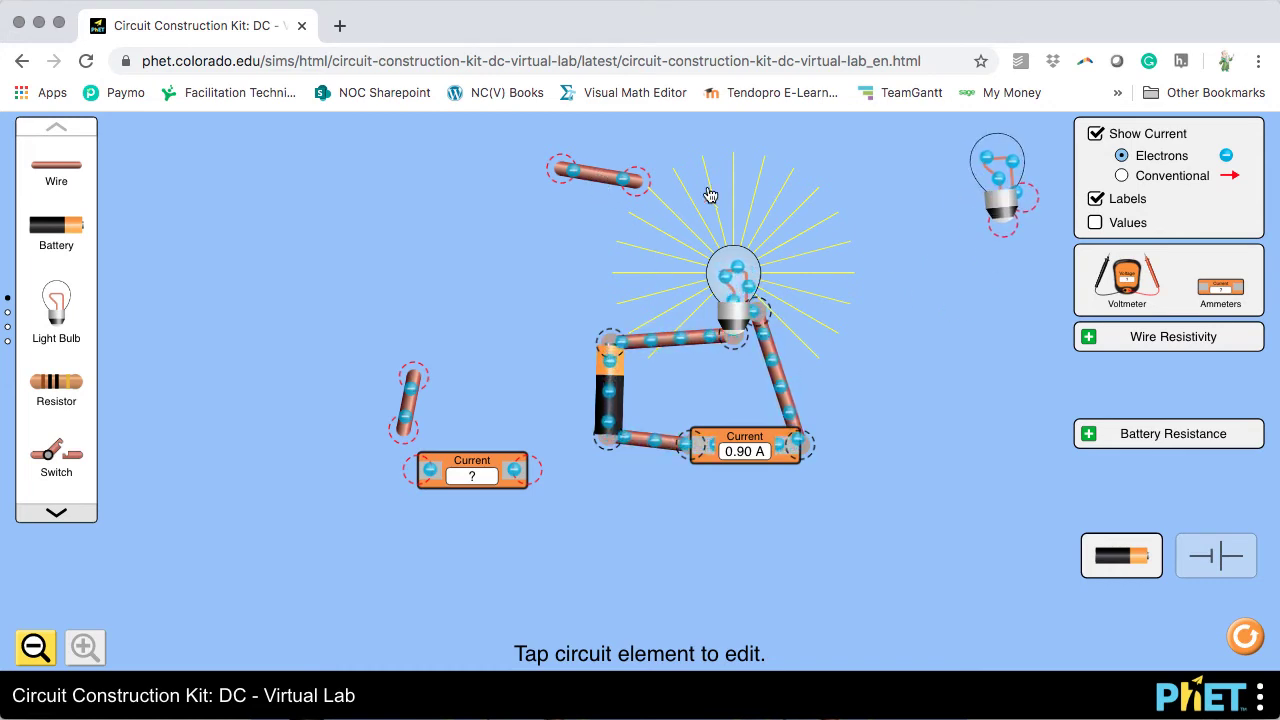
{"action": "left_click_drag", "start_coordinate": [596, 177], "coordinate": [809, 307]}
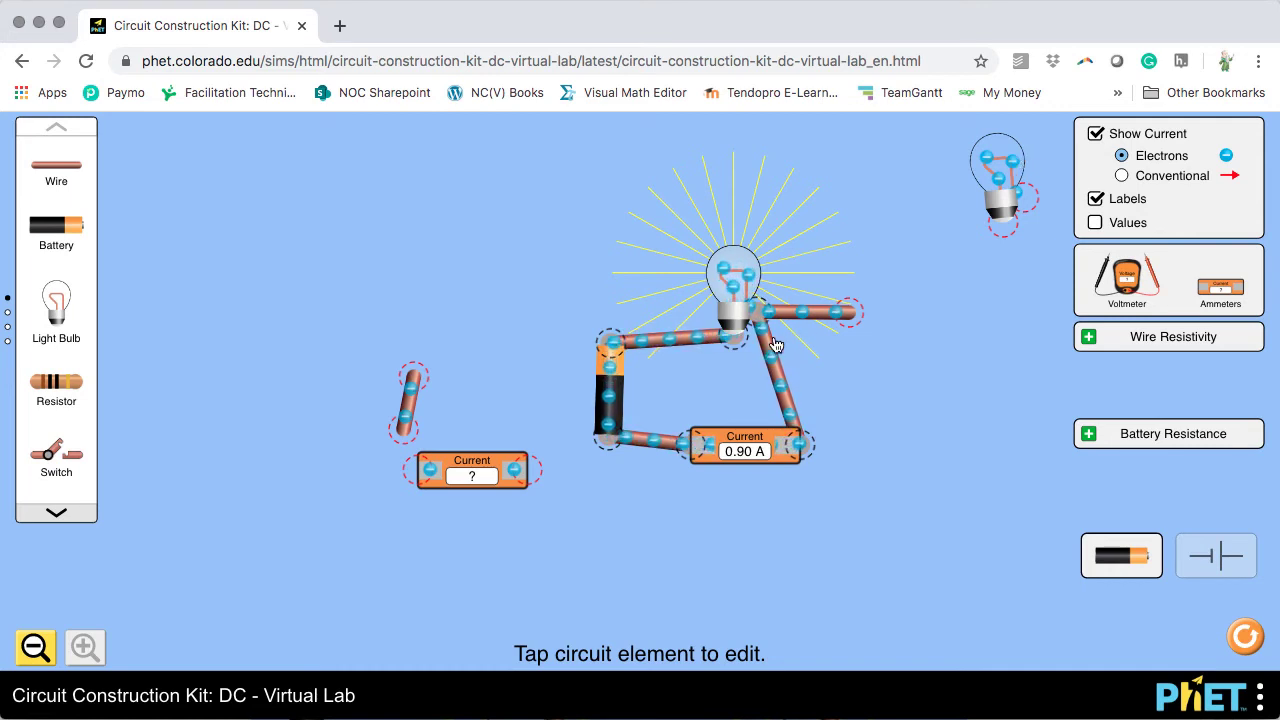
{"action": "mouse_move", "coordinate": [790, 314]}
{"action": "left_mouse_down"}
{"action": "mouse_move", "coordinate": [800, 328]}
{"action": "mouse_move", "coordinate": [790, 322]}
{"action": "left_mouse_up"}
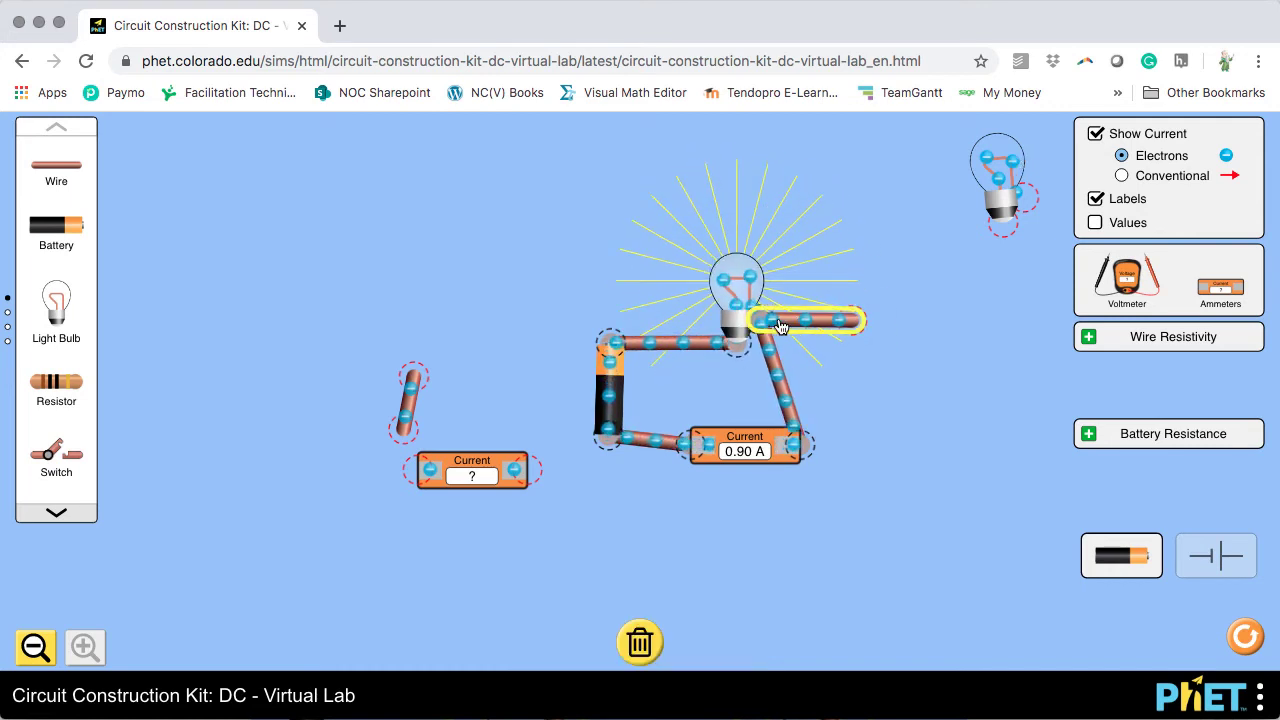
{"action": "left_click", "coordinate": [762, 318]}
{"action": "left_click", "coordinate": [736, 258]}
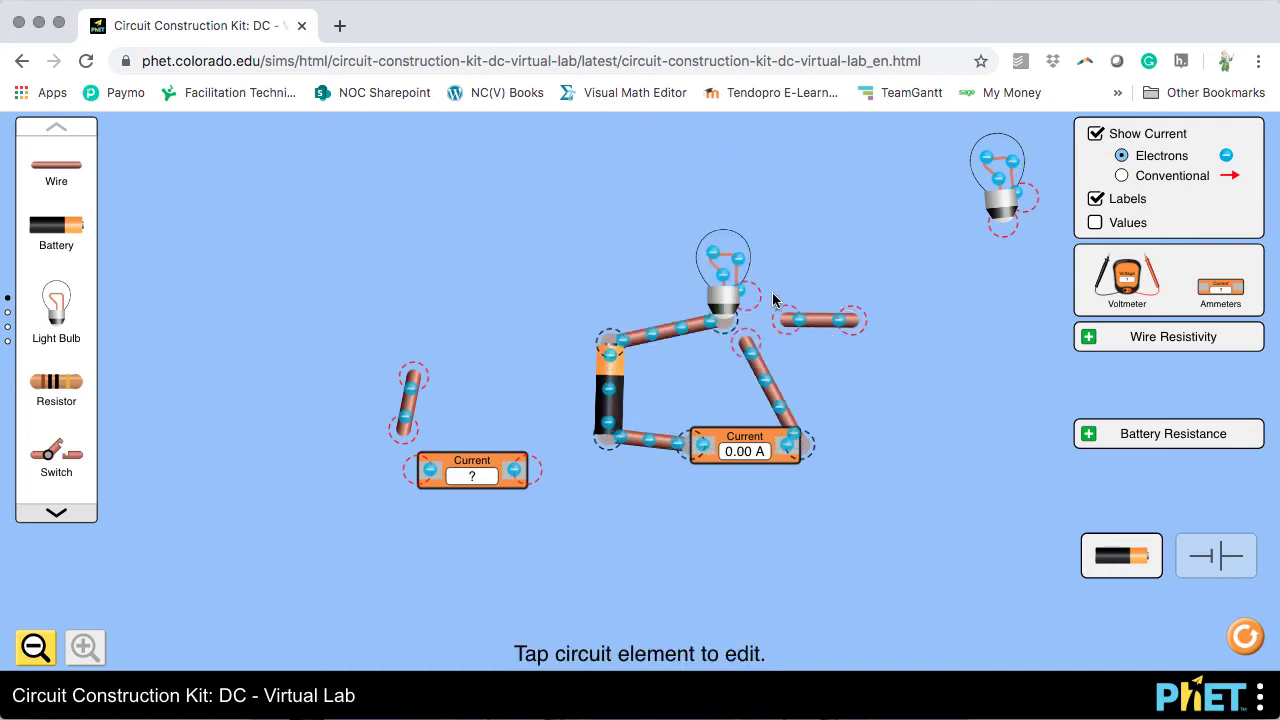
{"action": "left_click_drag", "start_coordinate": [785, 322], "coordinate": [756, 319]}
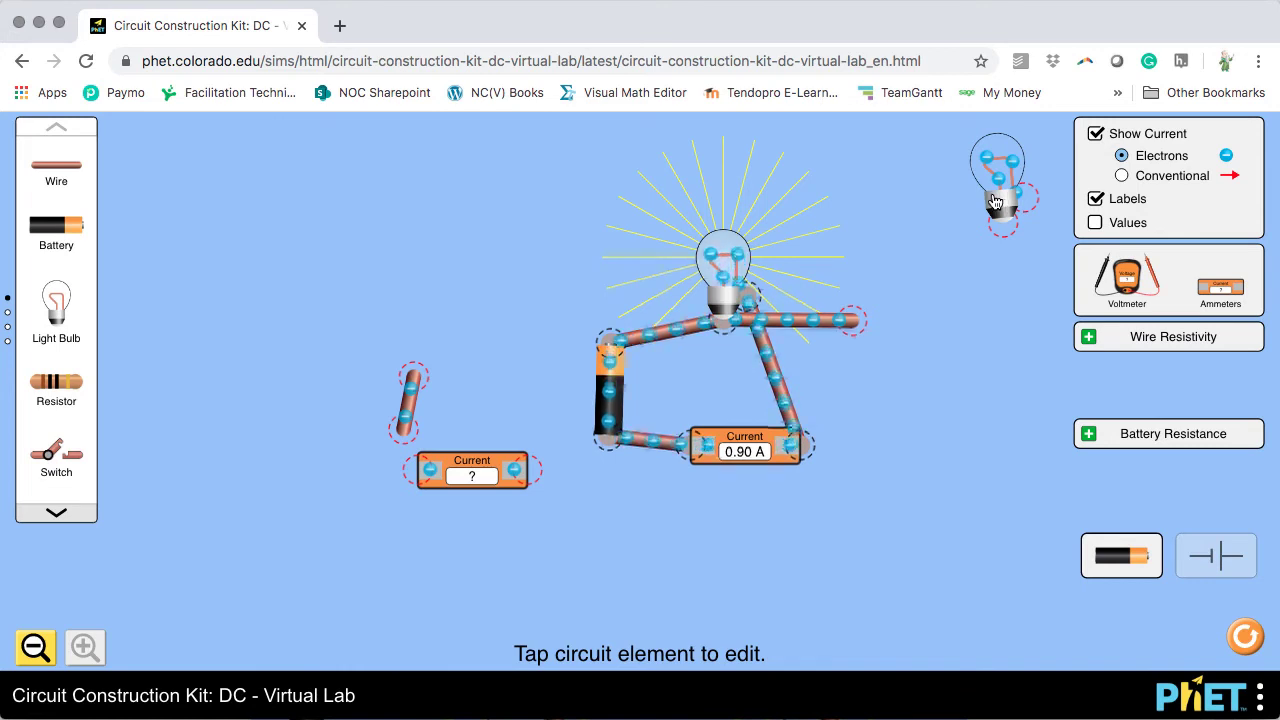
Attach the spare bulb to the added wire's free end, and connect the spare ammeter to the first ammeter's outer end with the loose wire
{"action": "left_click_drag", "start_coordinate": [1018, 192], "coordinate": [866, 285]}
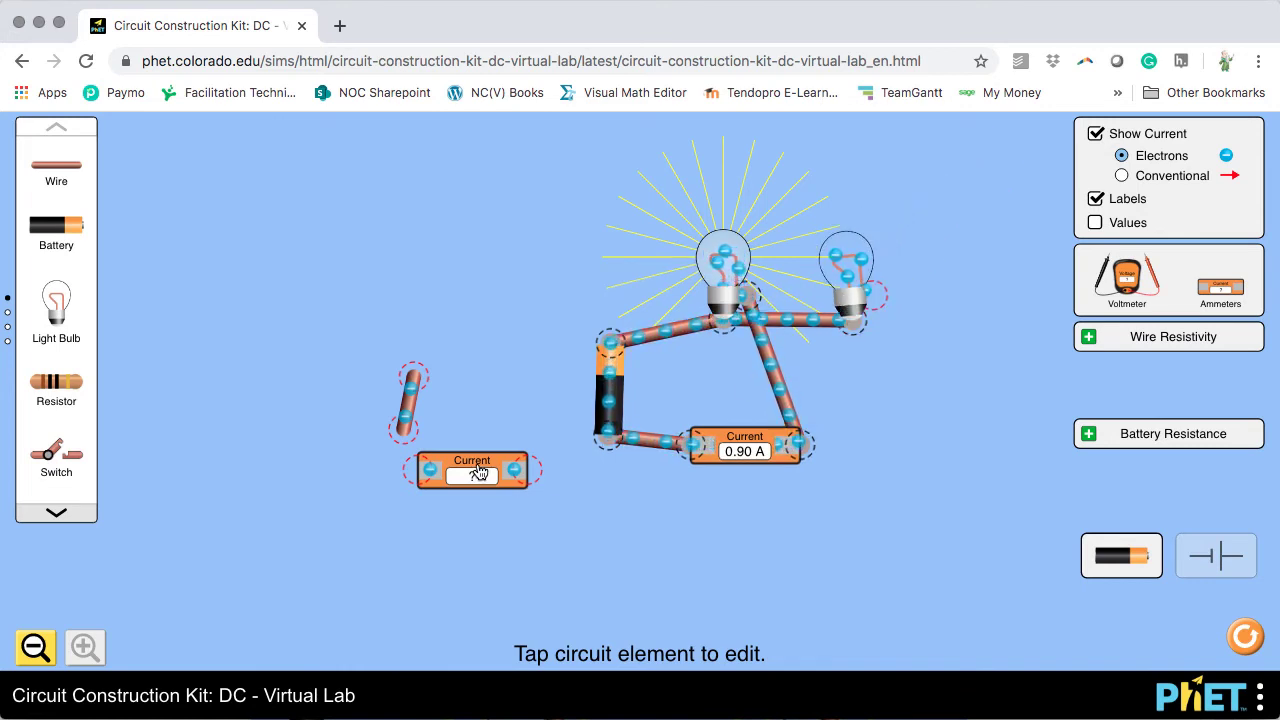
{"action": "left_click_drag", "start_coordinate": [472, 470], "coordinate": [937, 439]}
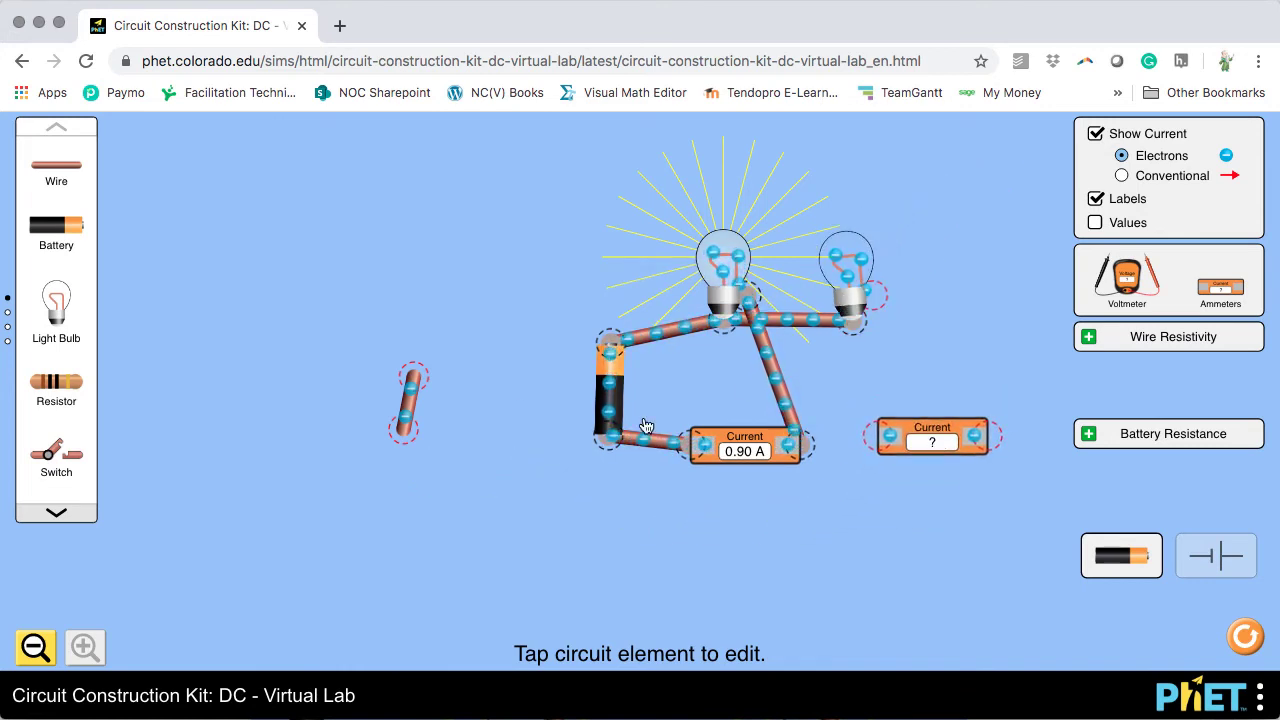
{"action": "left_click_drag", "start_coordinate": [420, 382], "coordinate": [890, 447]}
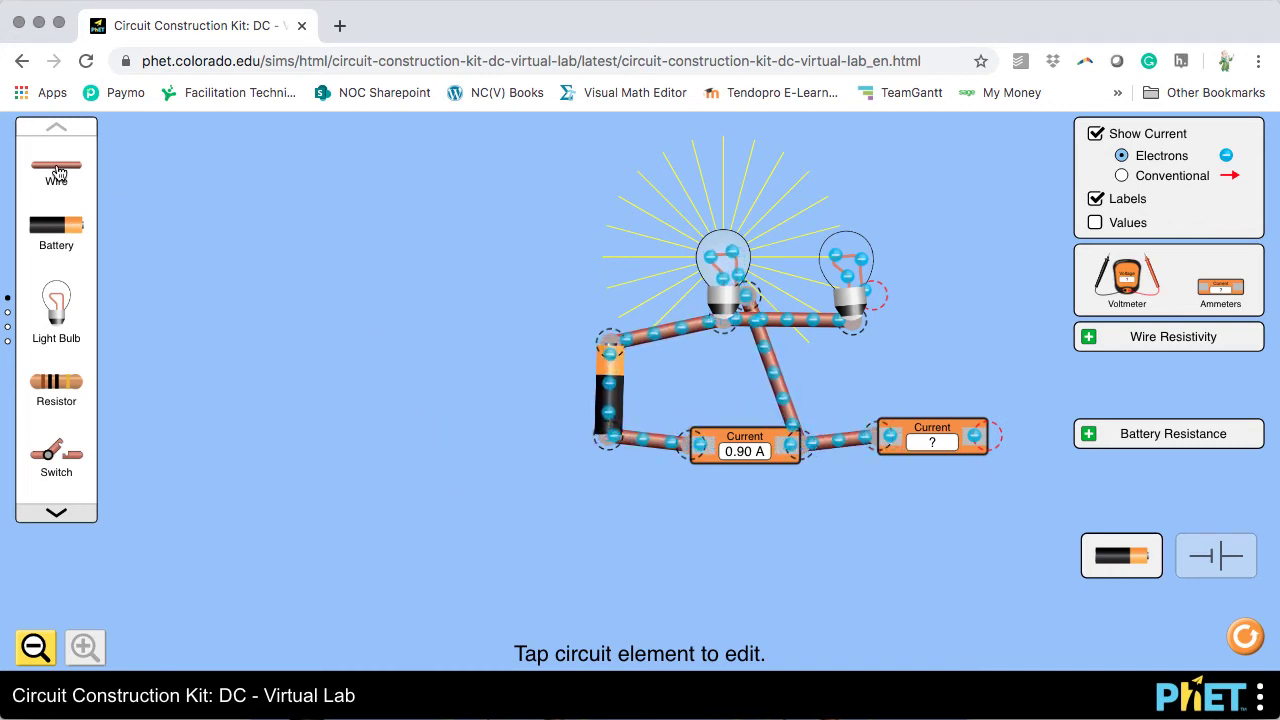
Wire the second ammeter's free end to the second bulb's side terminal, and spread the second bulb and battery farther apart
{"action": "left_click_drag", "start_coordinate": [58, 172], "coordinate": [982, 436]}
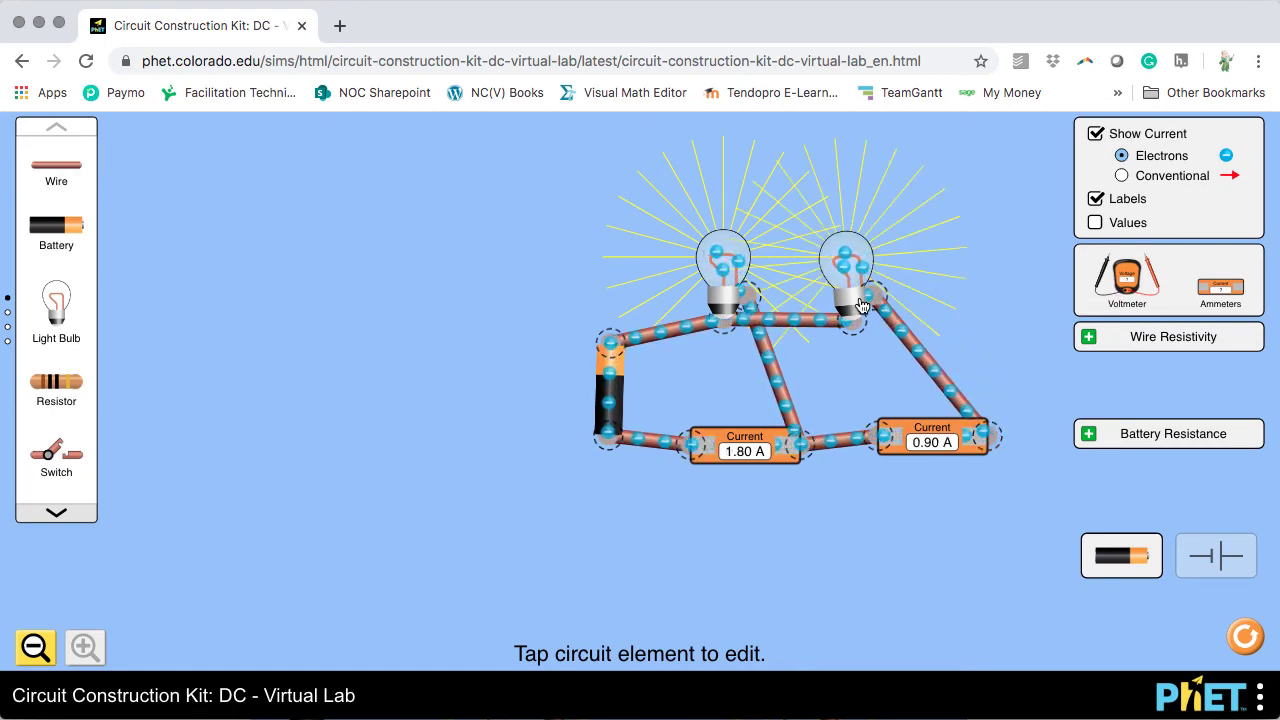
{"action": "left_click_drag", "start_coordinate": [862, 305], "coordinate": [914, 304]}
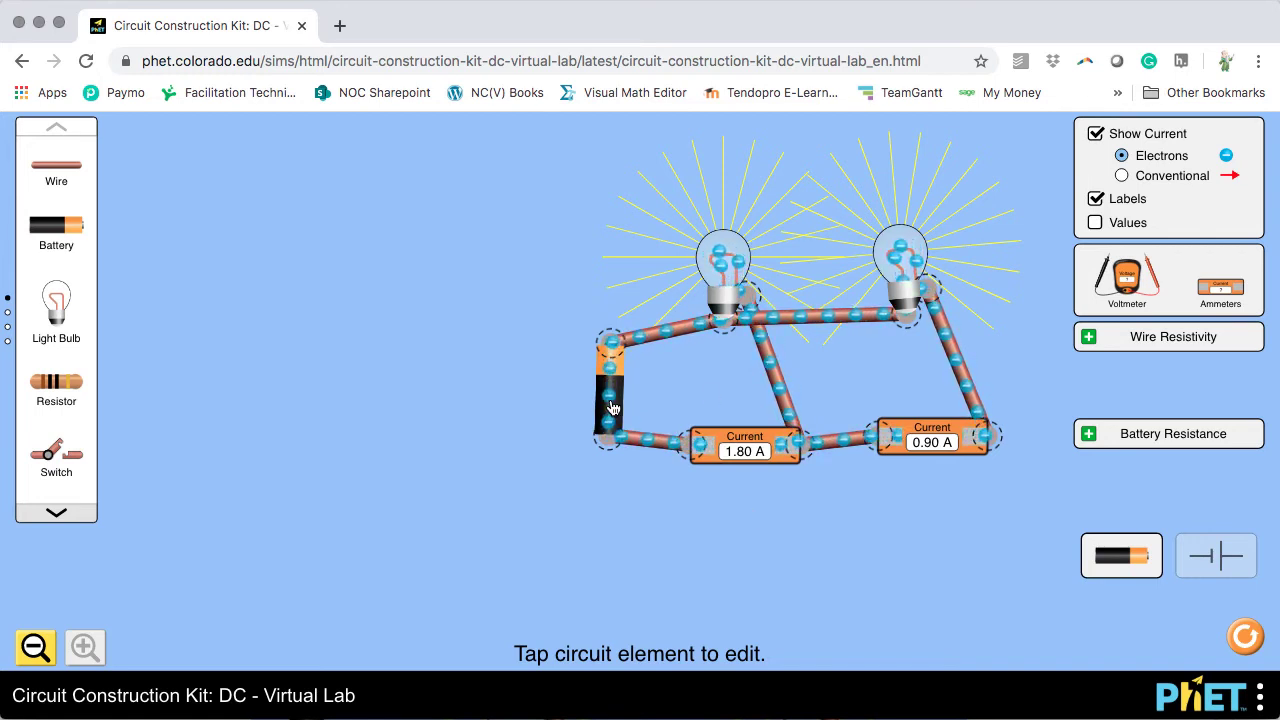
{"action": "left_click_drag", "start_coordinate": [606, 415], "coordinate": [350, 415]}
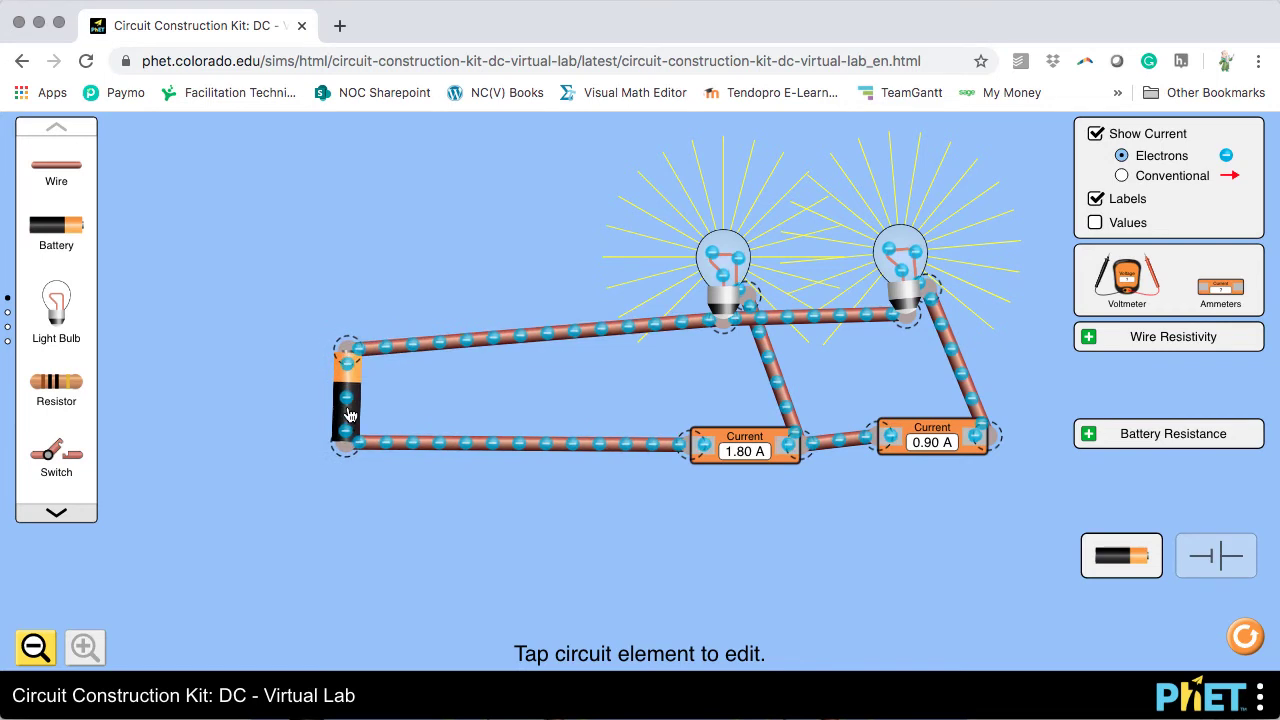
Split the junctions at the first ammeter's battery-side end and the first bulb's lower terminal, moving the second bulb's loose wire aside
{"action": "left_click", "coordinate": [687, 452]}
{"action": "left_click", "coordinate": [690, 509]}
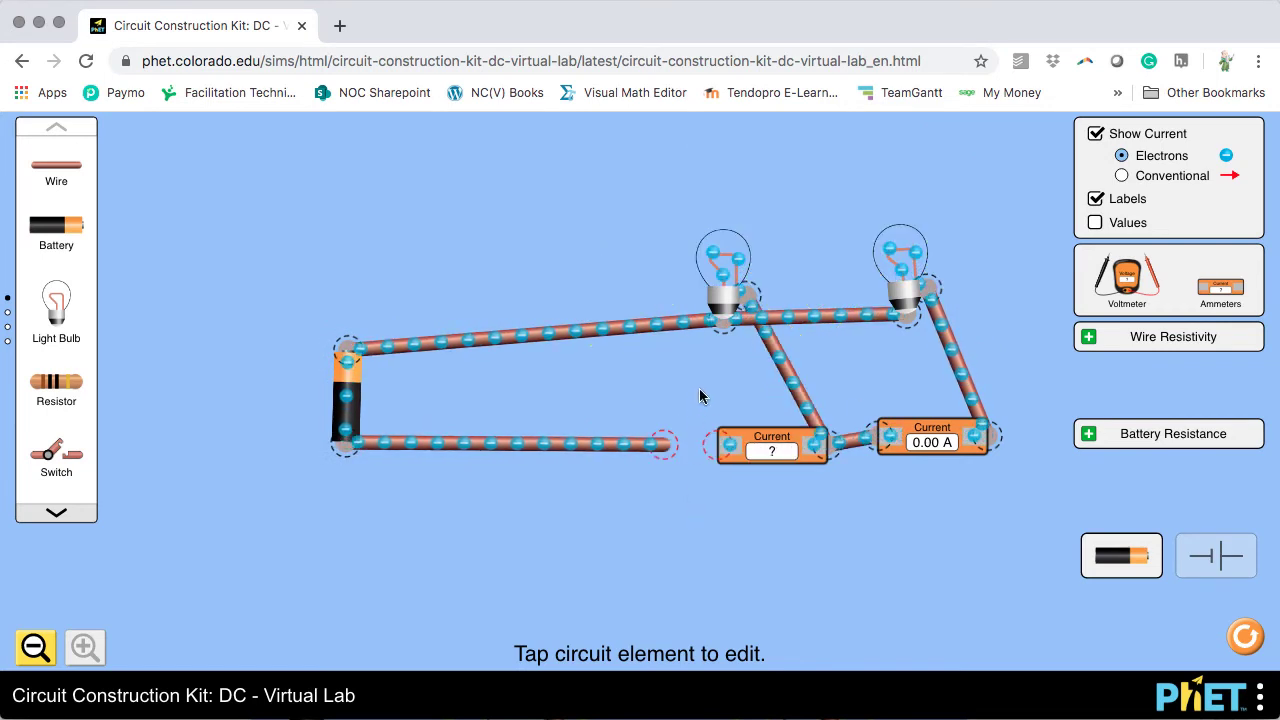
{"action": "left_click", "coordinate": [677, 362]}
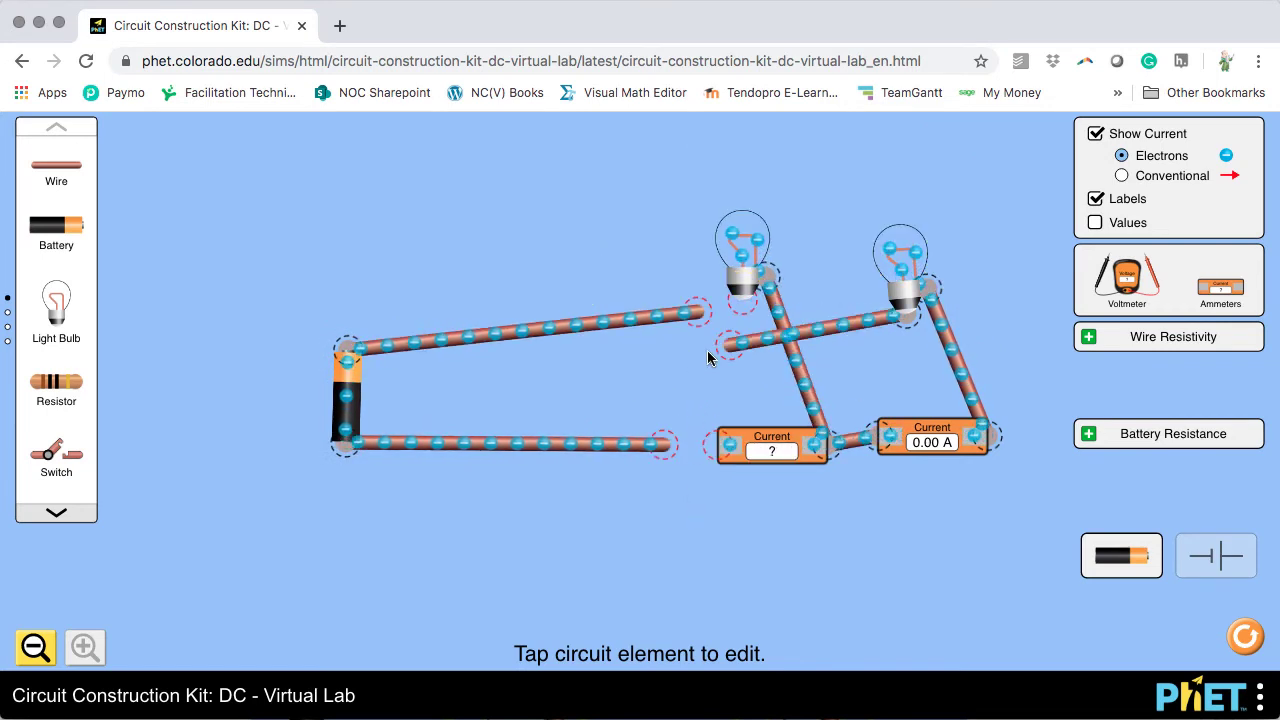
{"action": "left_click_drag", "start_coordinate": [726, 349], "coordinate": [846, 177]}
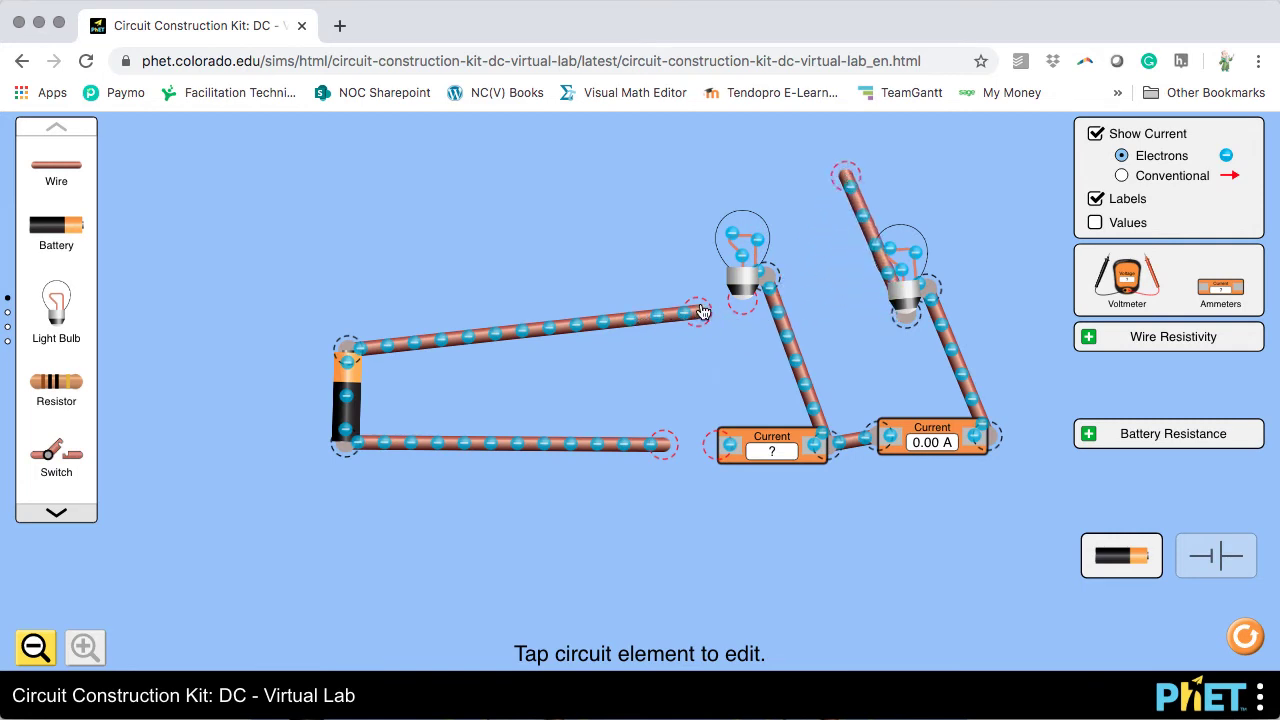
Detach the wire between the first bulb's side terminal and the first ammeter at both ends and set it aside beyond the battery
{"action": "left_click", "coordinate": [769, 277]}
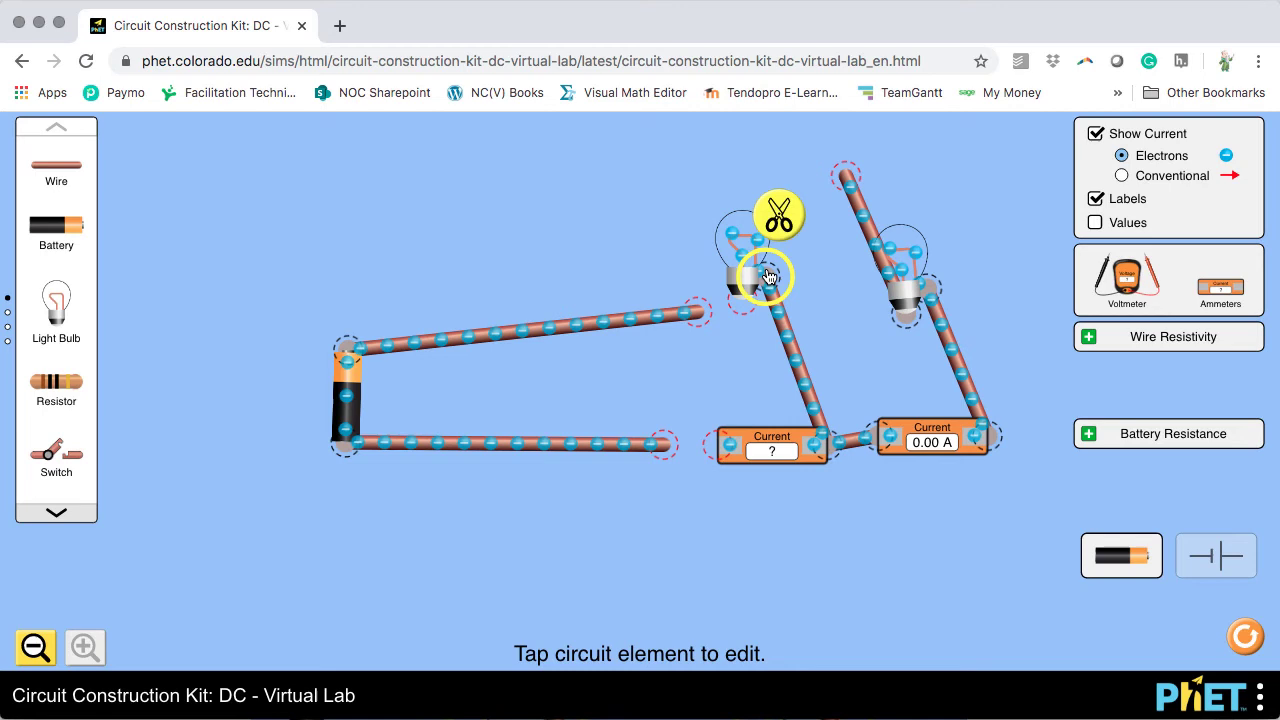
{"action": "left_click", "coordinate": [779, 216]}
{"action": "left_click", "coordinate": [826, 443]}
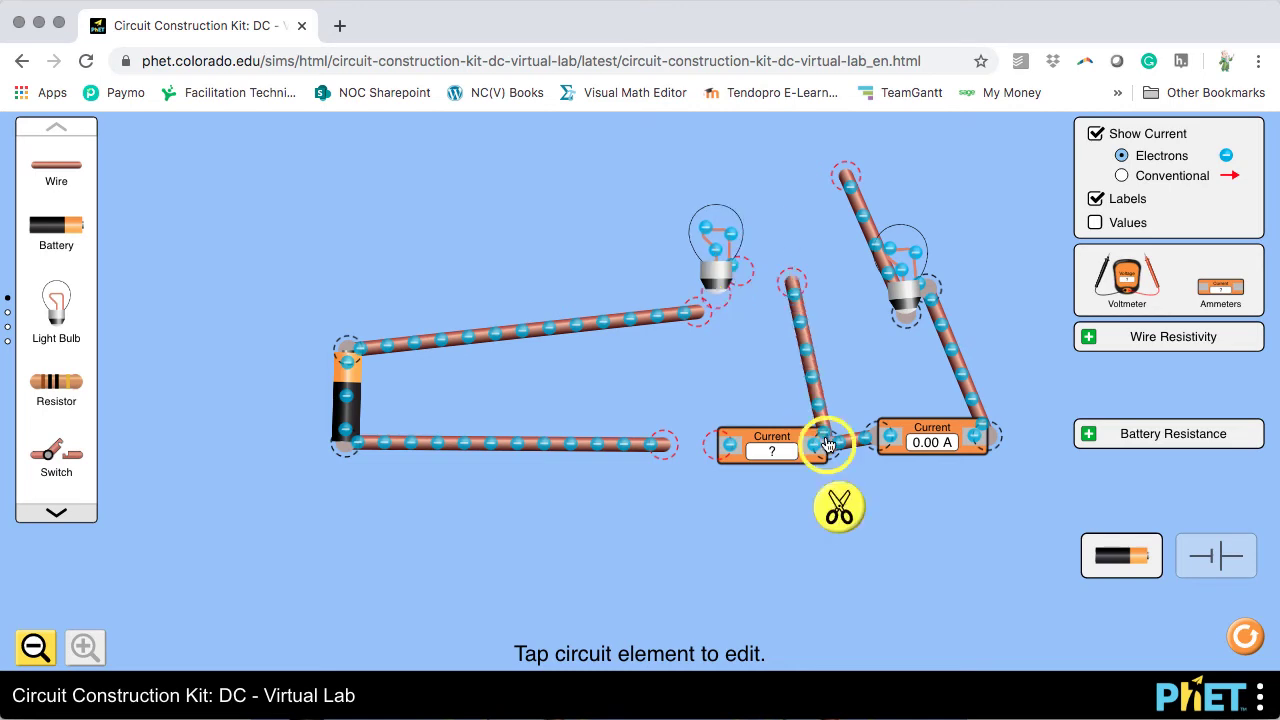
{"action": "left_click", "coordinate": [839, 510]}
{"action": "left_click_drag", "start_coordinate": [808, 345], "coordinate": [233, 280]}
Stand the freed ammeter upright on the first bulb's side terminal, and connect that bulb's lower terminal to the battery's upper wire
{"action": "left_click_drag", "start_coordinate": [812, 459], "coordinate": [786, 318]}
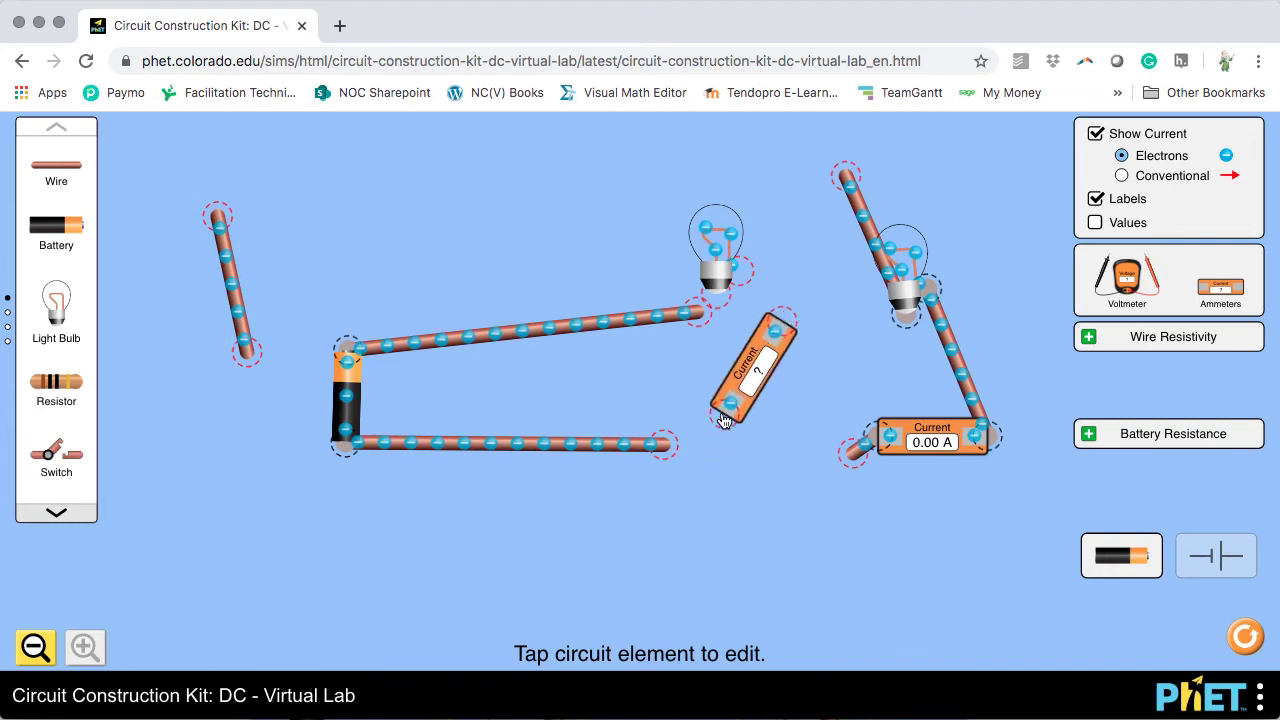
{"action": "left_click_drag", "start_coordinate": [726, 420], "coordinate": [781, 450]}
{"action": "left_click_drag", "start_coordinate": [780, 383], "coordinate": [752, 338]}
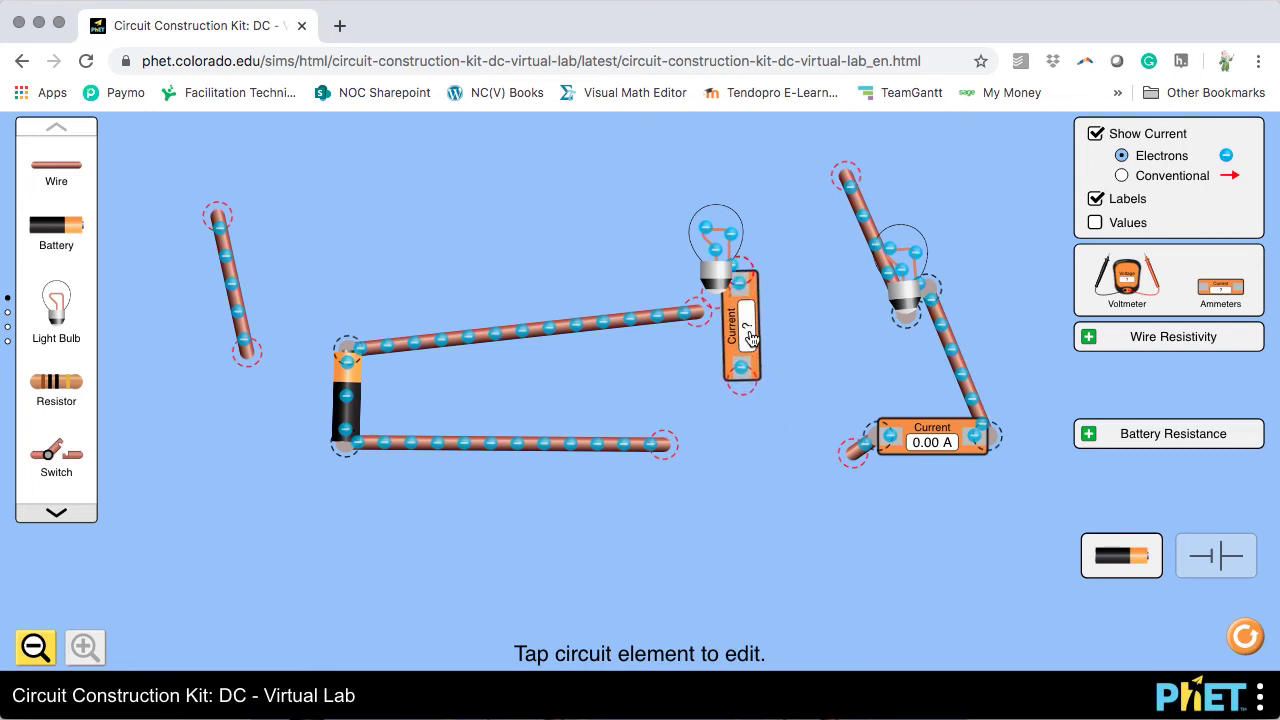
{"action": "left_click_drag", "start_coordinate": [712, 282], "coordinate": [693, 300]}
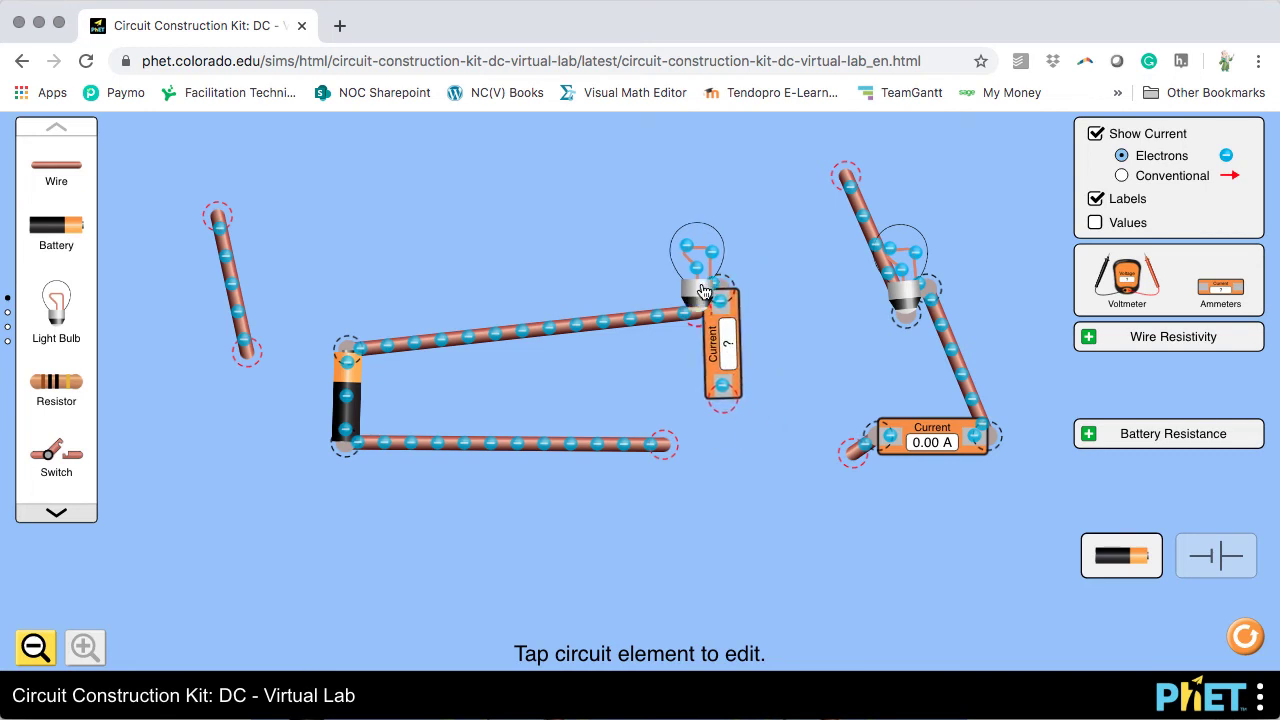
Reconnect the second bulb's wire to the first bulb's lower terminal, and join the battery's lower wire and second ammeter's wire to the upright ammeter
{"action": "left_click_drag", "start_coordinate": [846, 177], "coordinate": [690, 325]}
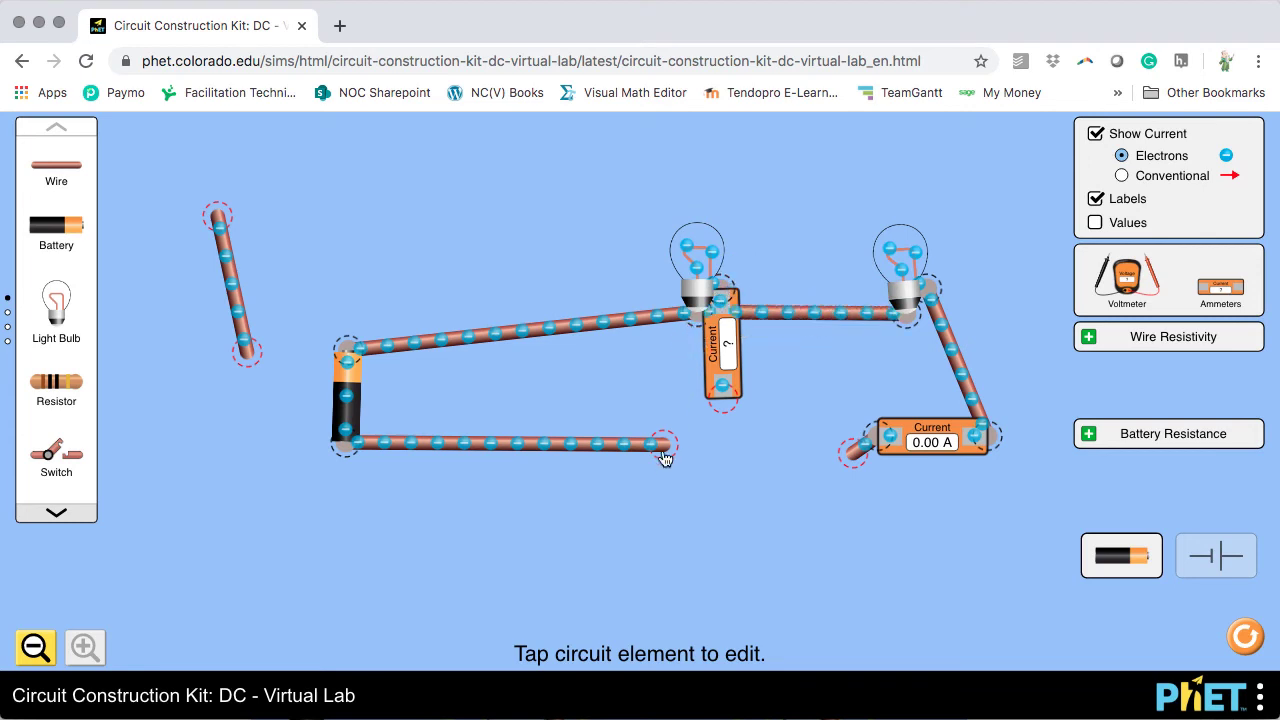
{"action": "left_click_drag", "start_coordinate": [689, 437], "coordinate": [727, 405]}
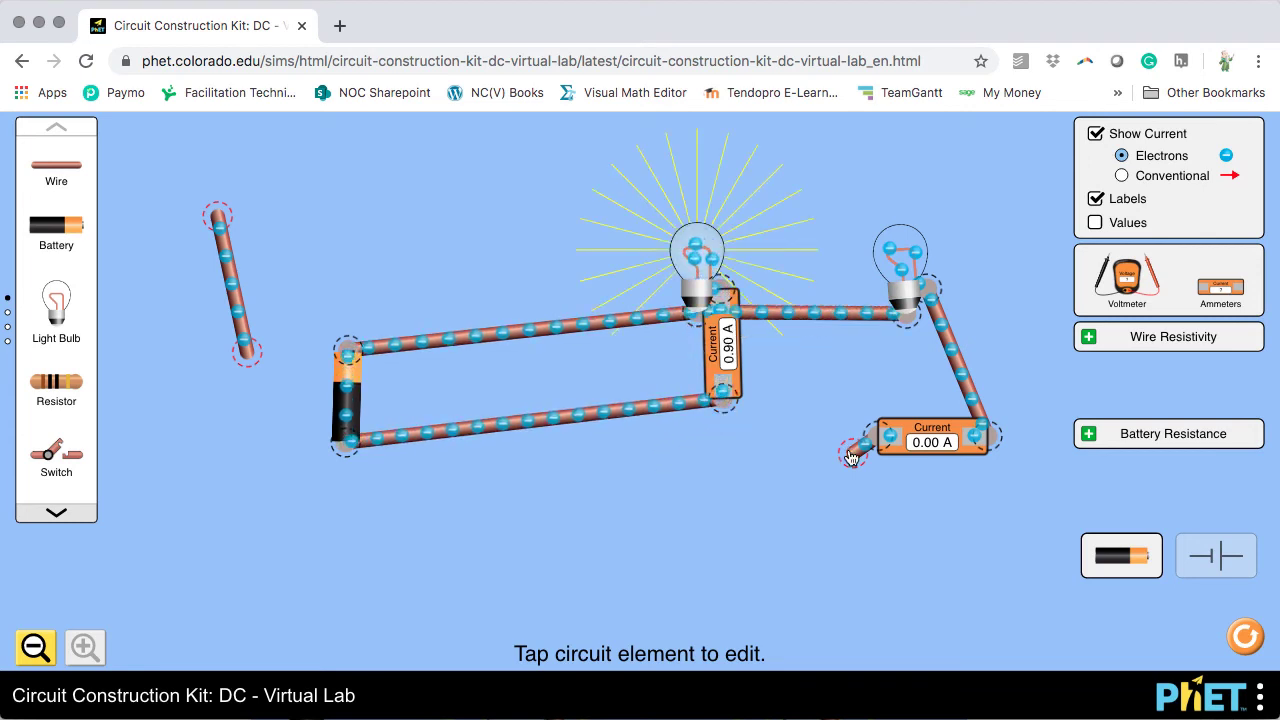
{"action": "left_click_drag", "start_coordinate": [853, 451], "coordinate": [728, 401]}
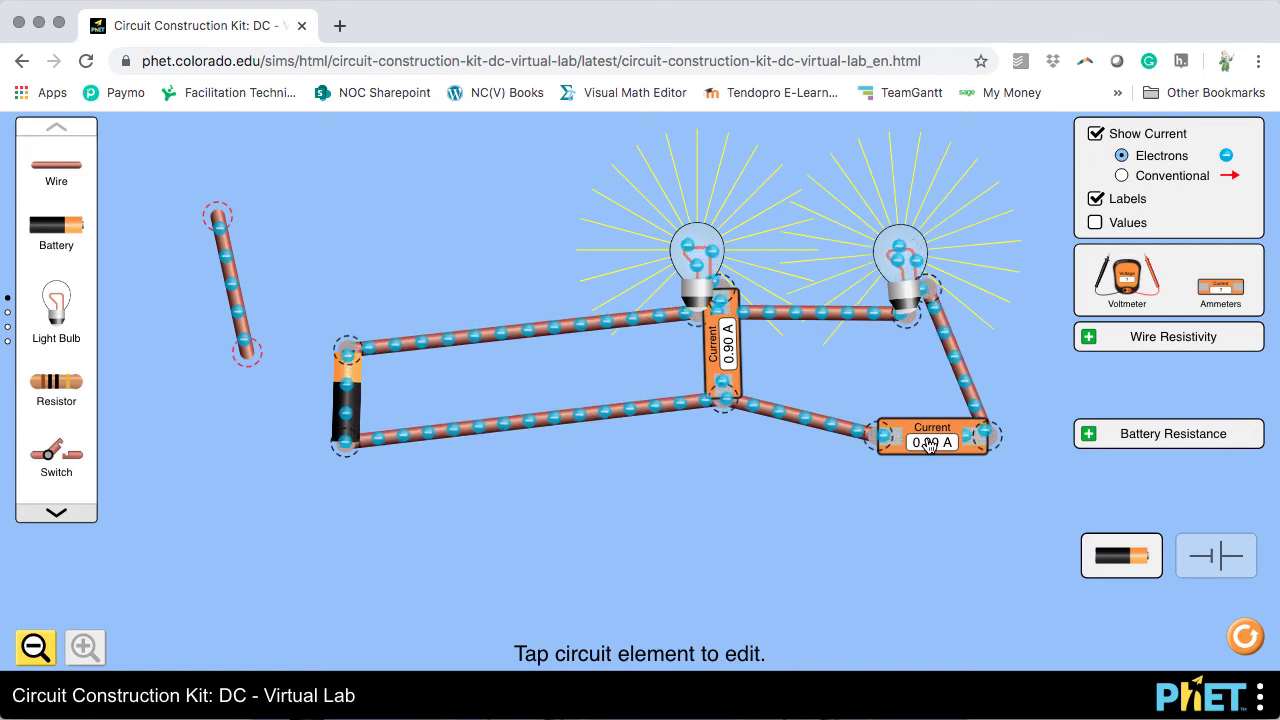
{"action": "left_click_drag", "start_coordinate": [928, 443], "coordinate": [900, 411]}
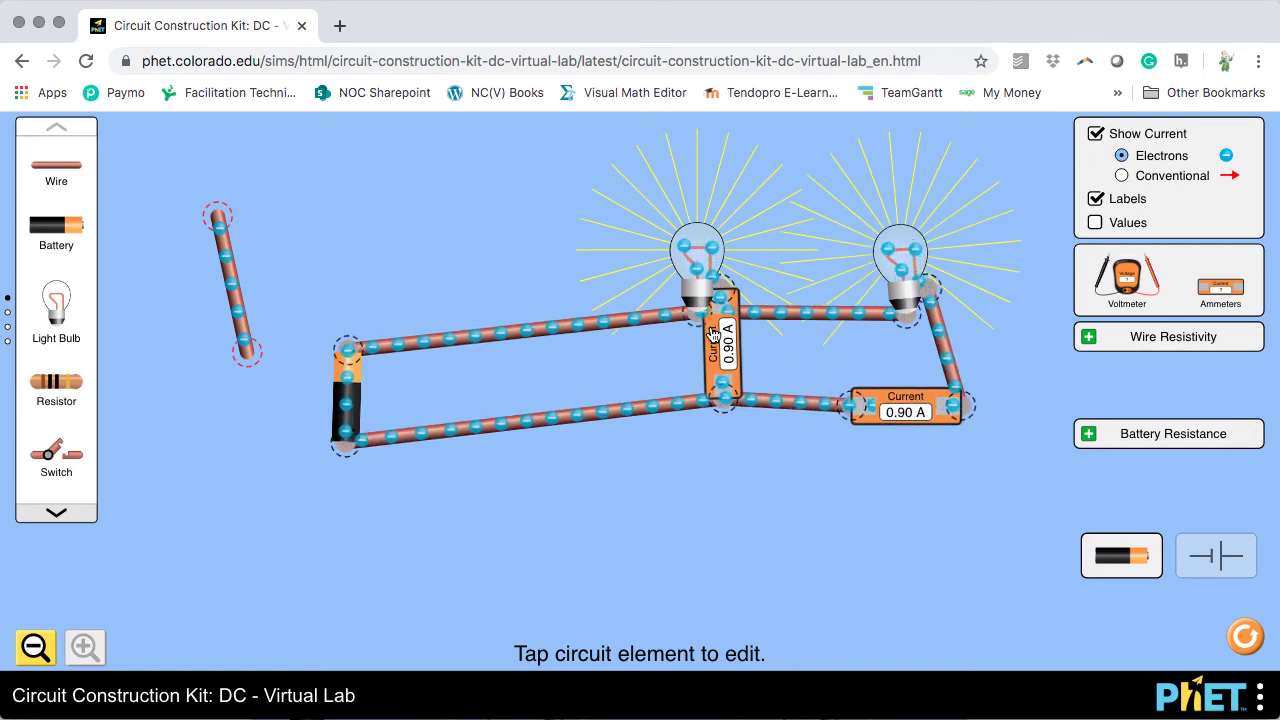
Split the junction at the upright ammeter's lower end and attach a third ammeter to the battery's lower wire
{"action": "left_click", "coordinate": [618, 414]}
{"action": "left_click", "coordinate": [722, 398]}
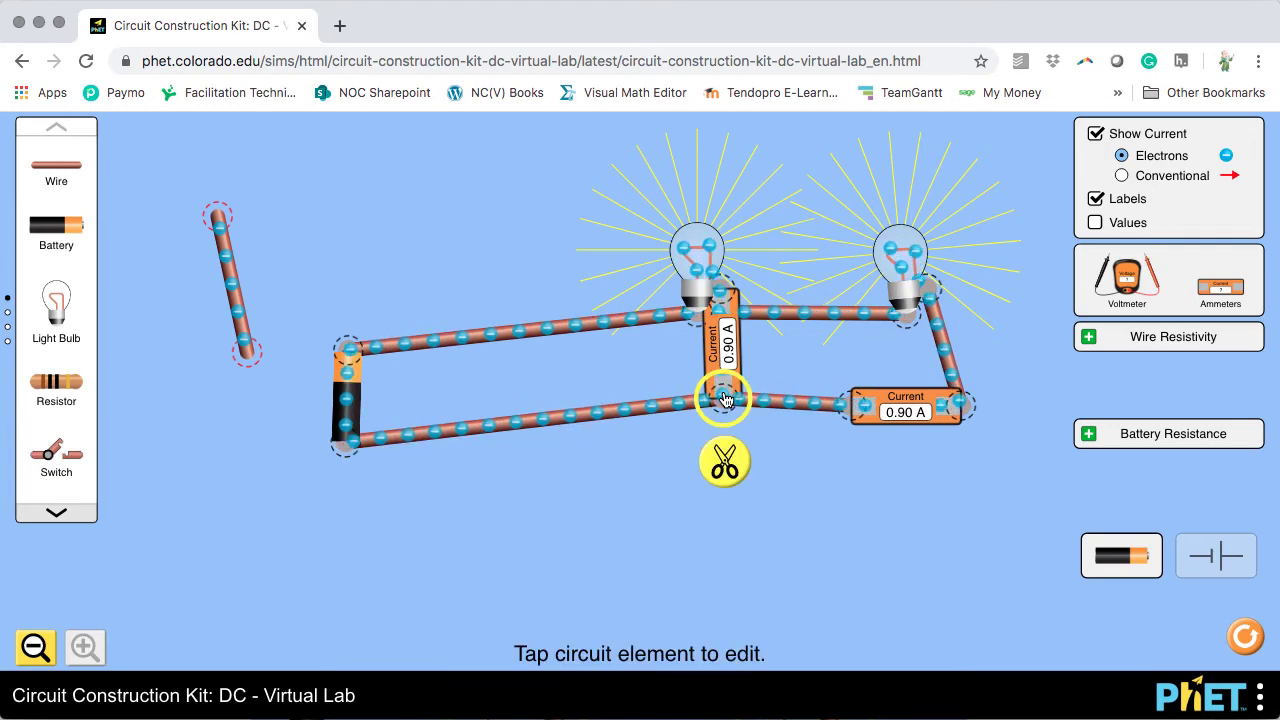
{"action": "mouse_move", "coordinate": [722, 398]}
{"action": "left_mouse_down"}
{"action": "mouse_move", "coordinate": [614, 451]}
{"action": "mouse_move", "coordinate": [698, 402]}
{"action": "left_mouse_up"}
{"action": "left_click", "coordinate": [702, 459]}
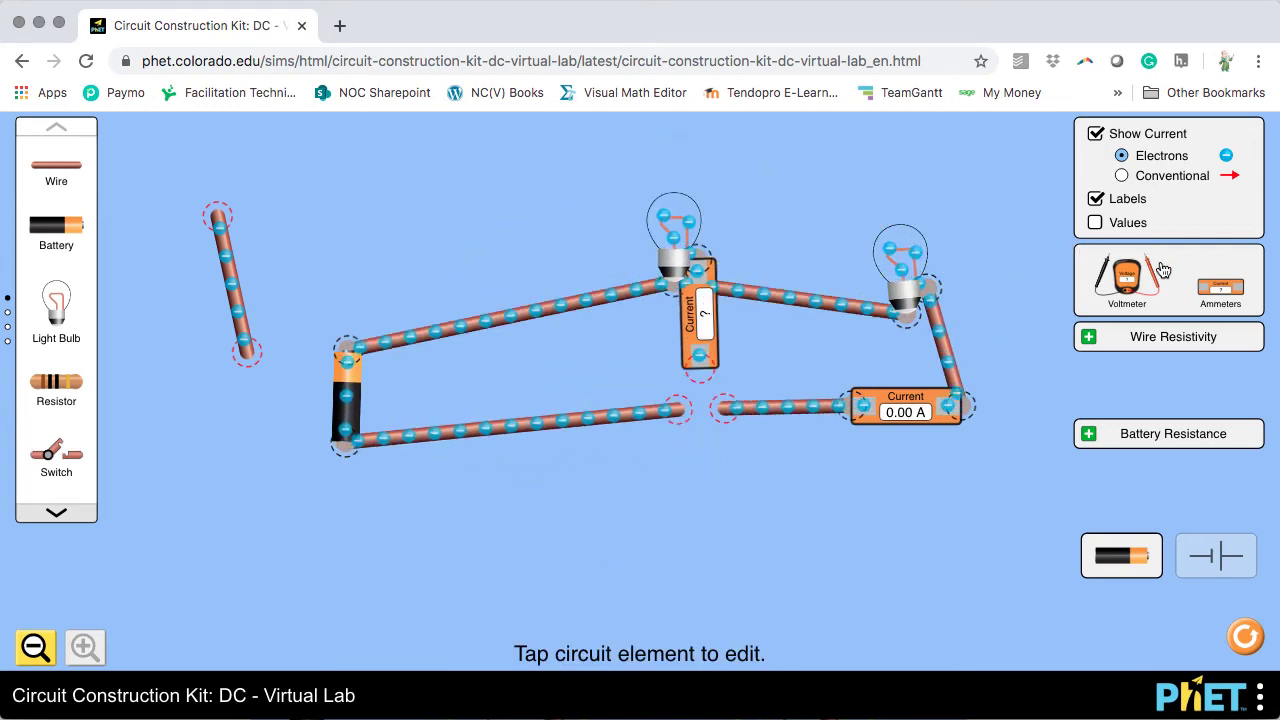
{"action": "left_click_drag", "start_coordinate": [1213, 297], "coordinate": [632, 540]}
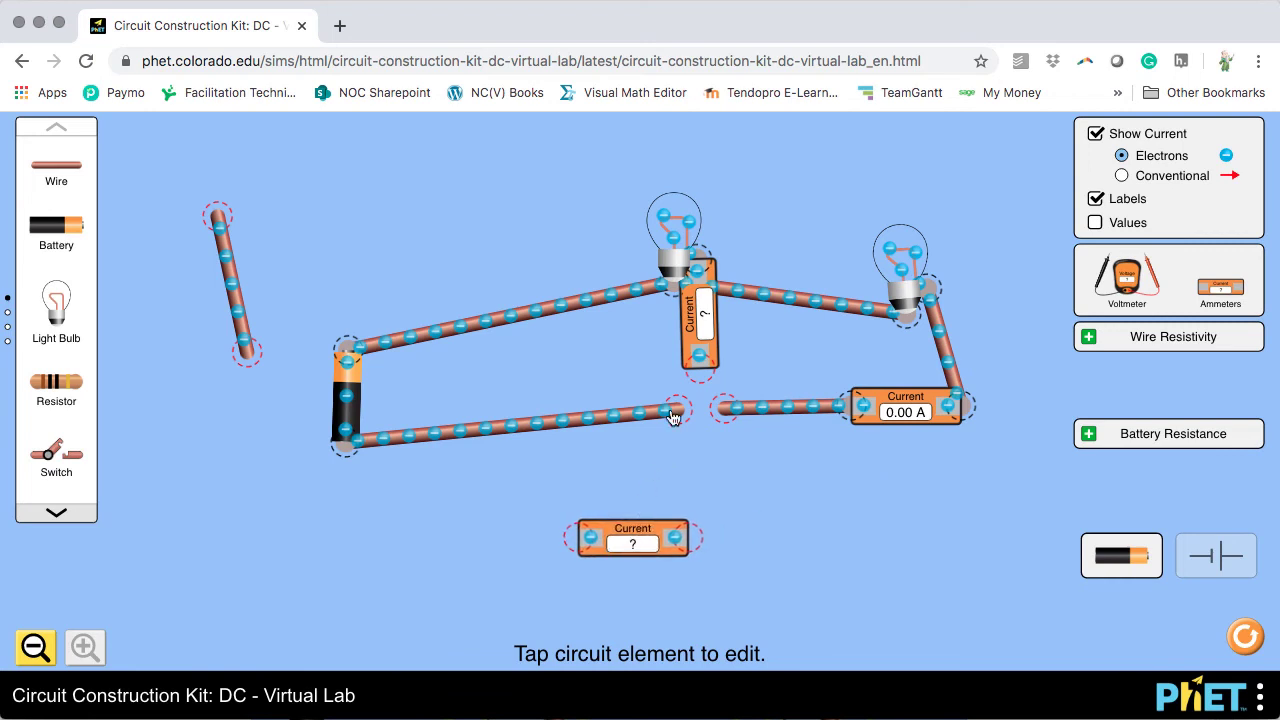
{"action": "left_click_drag", "start_coordinate": [672, 415], "coordinate": [553, 540]}
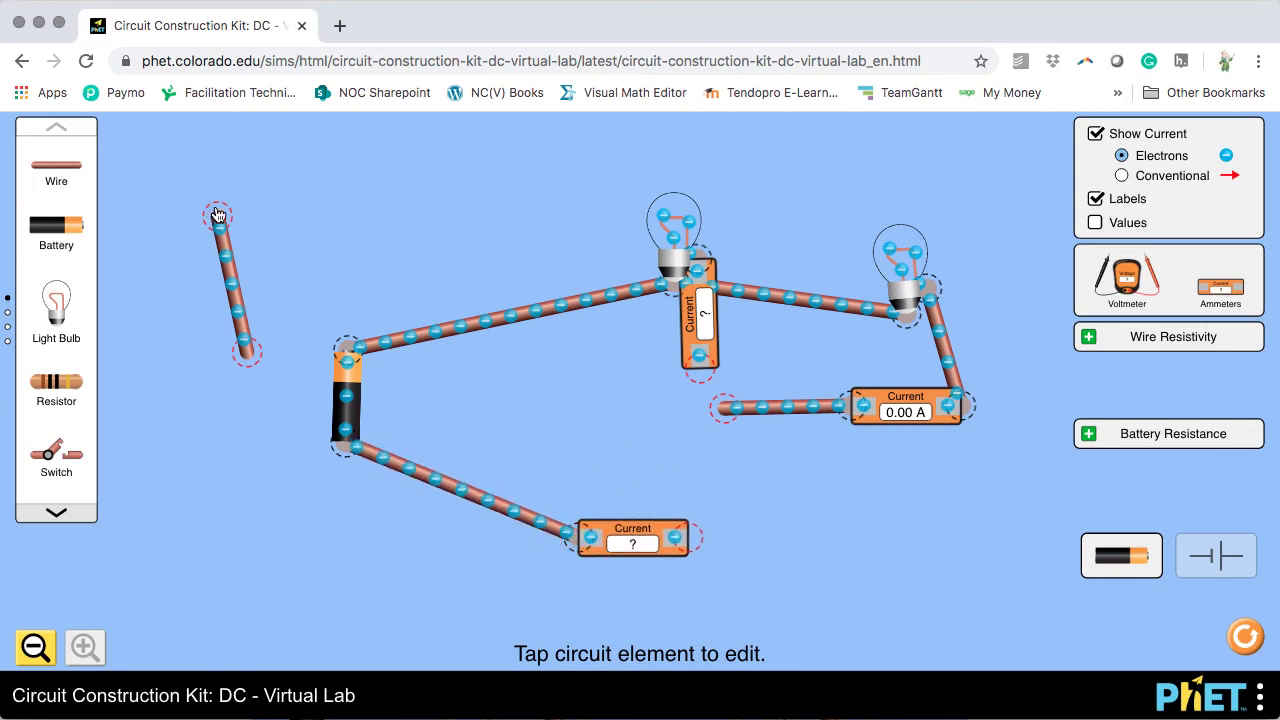
Delete the spare wire and join the third ammeter's free end to the upright ammeter's lower end and the second branch's wire
{"action": "left_click_drag", "start_coordinate": [218, 215], "coordinate": [700, 366]}
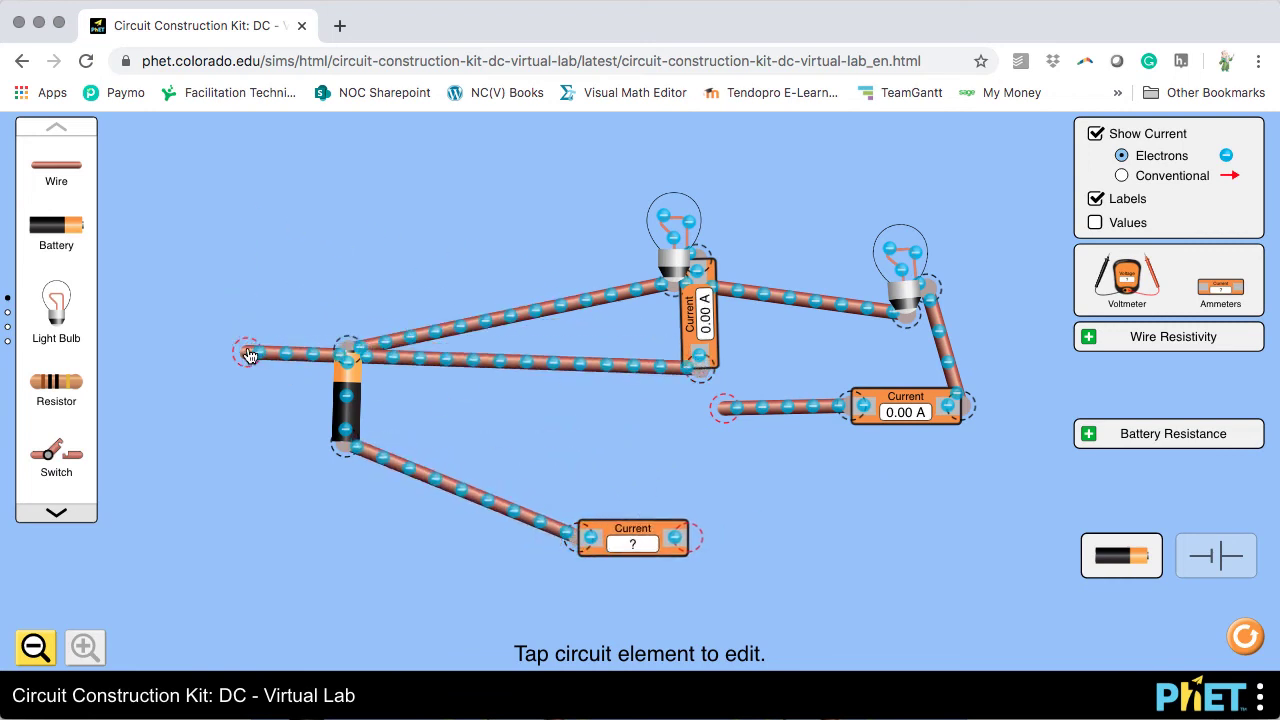
{"action": "left_click_drag", "start_coordinate": [250, 356], "coordinate": [700, 404]}
{"action": "left_click", "coordinate": [694, 430]}
{"action": "key", "text": "Delete"}
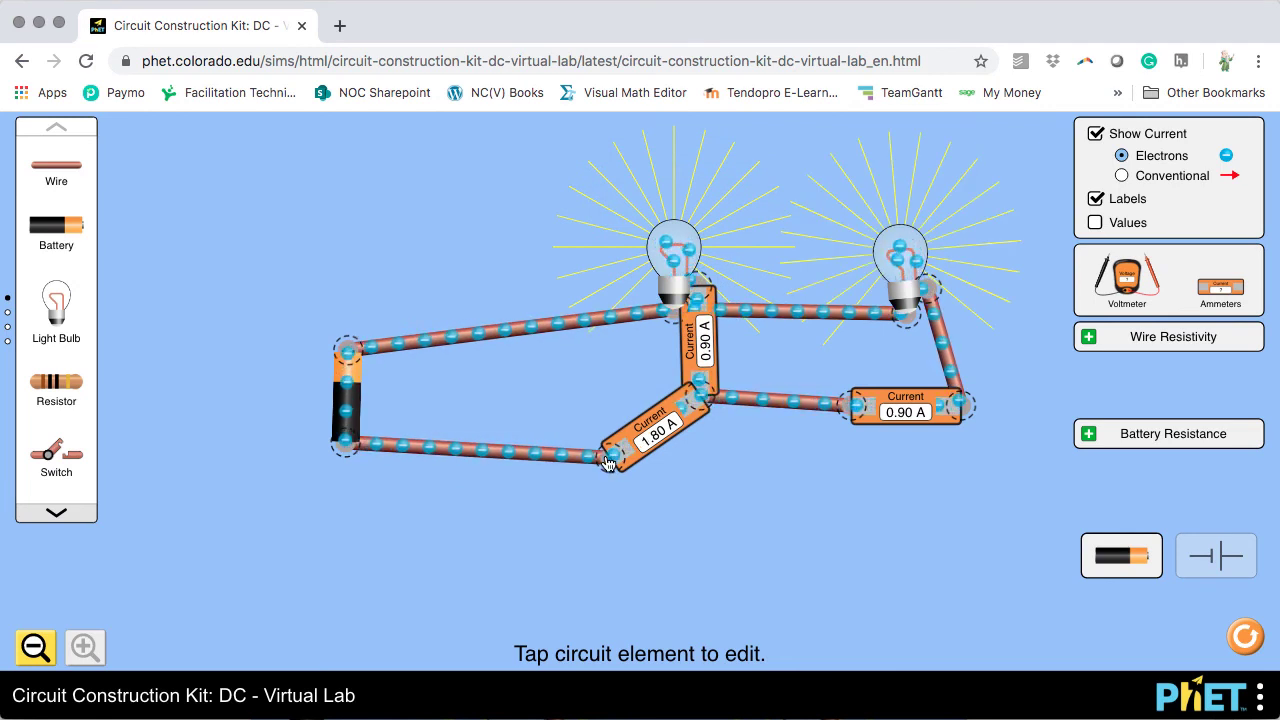
{"action": "left_click_drag", "start_coordinate": [608, 462], "coordinate": [602, 462]}
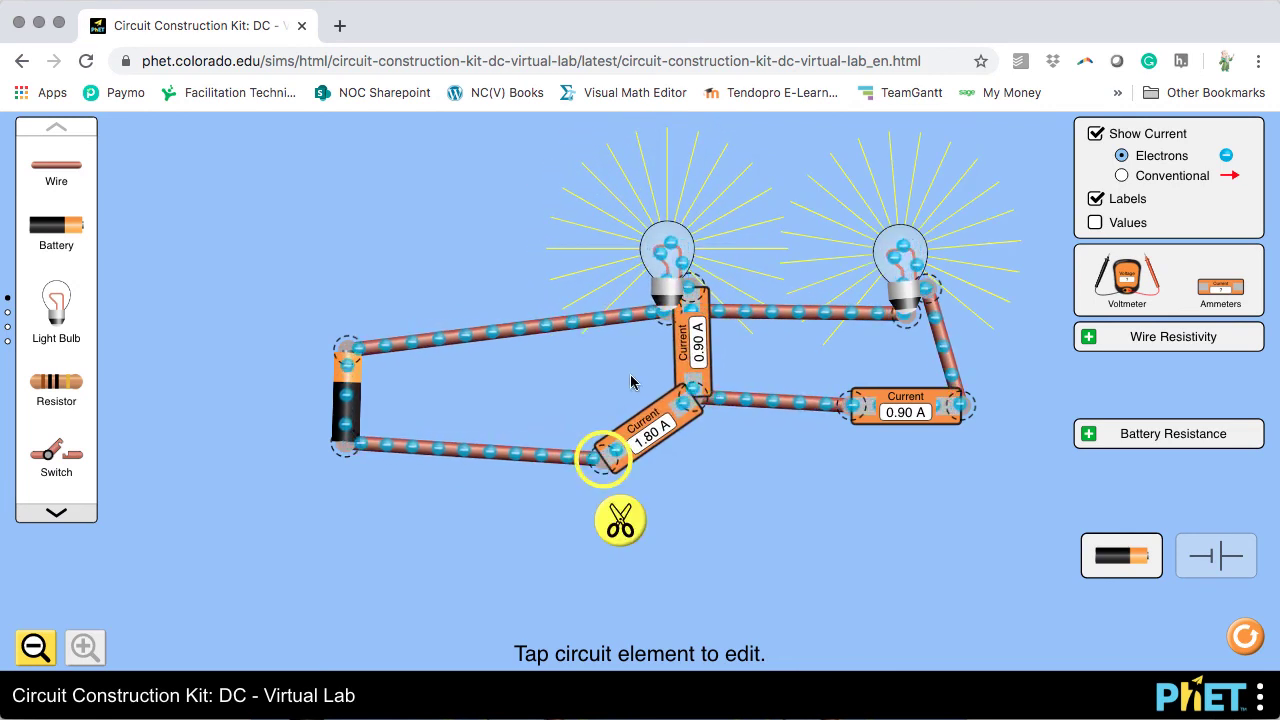